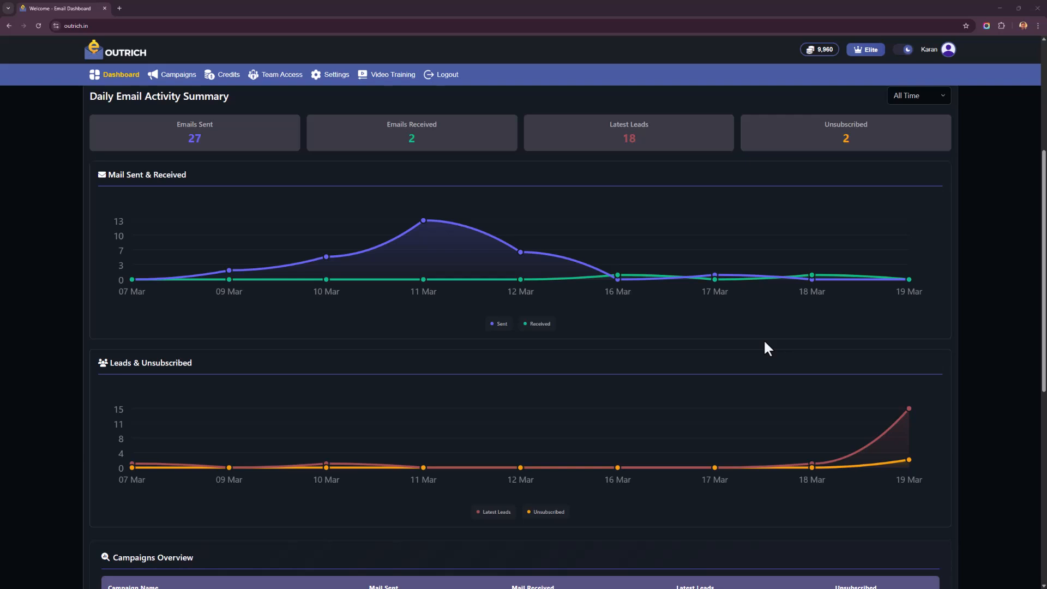
- Review the main dashboard's issues list, Daily Email Activity Summary, and the mail and leads charts
scroll(764, 341, down, 3)
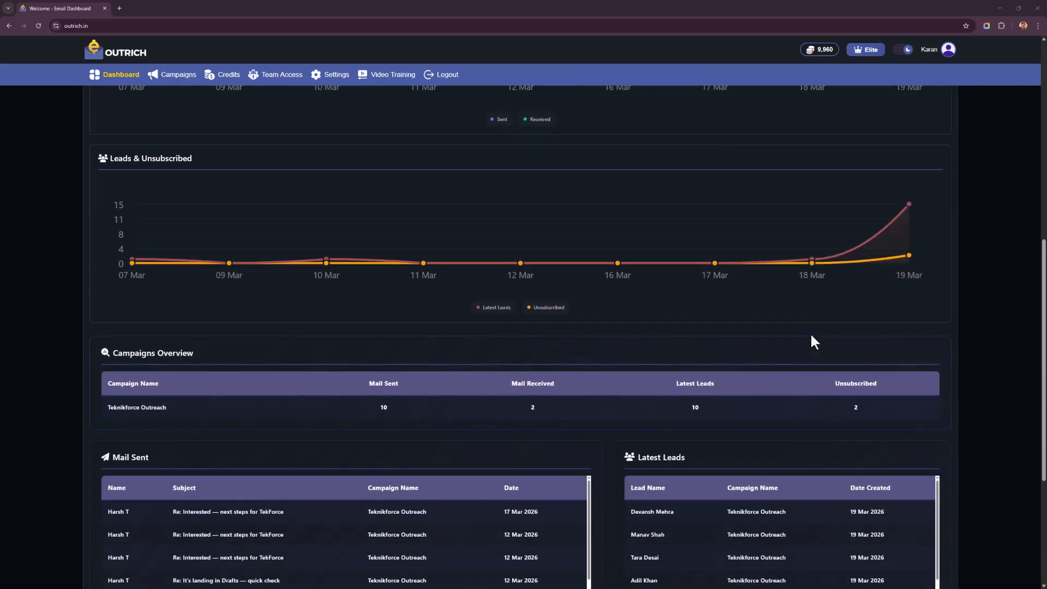
scroll(813, 345, down, 4)
scroll(834, 331, up, 10)
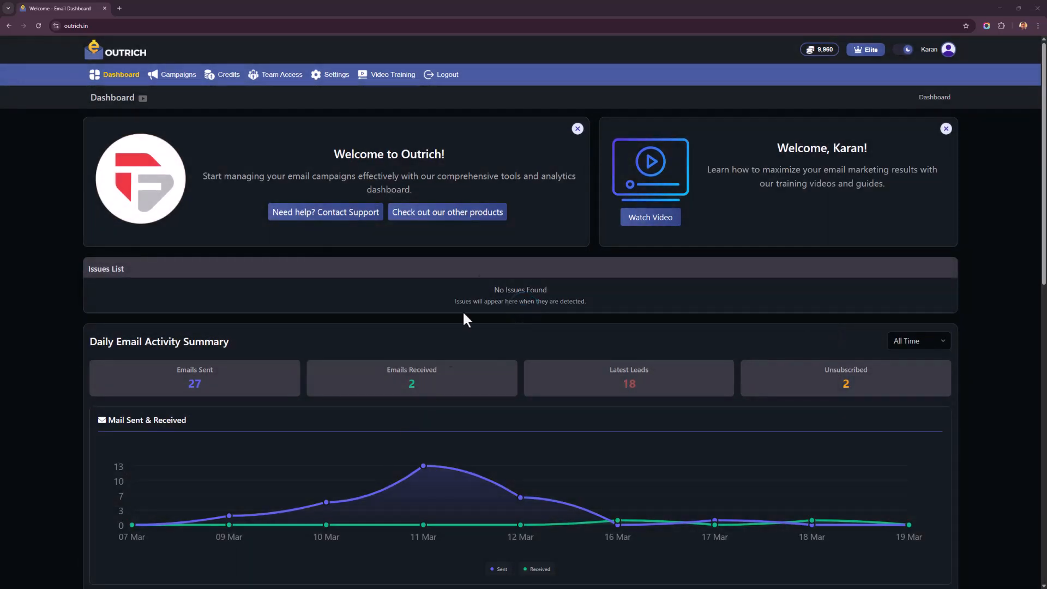
scroll(541, 164, down, 5)
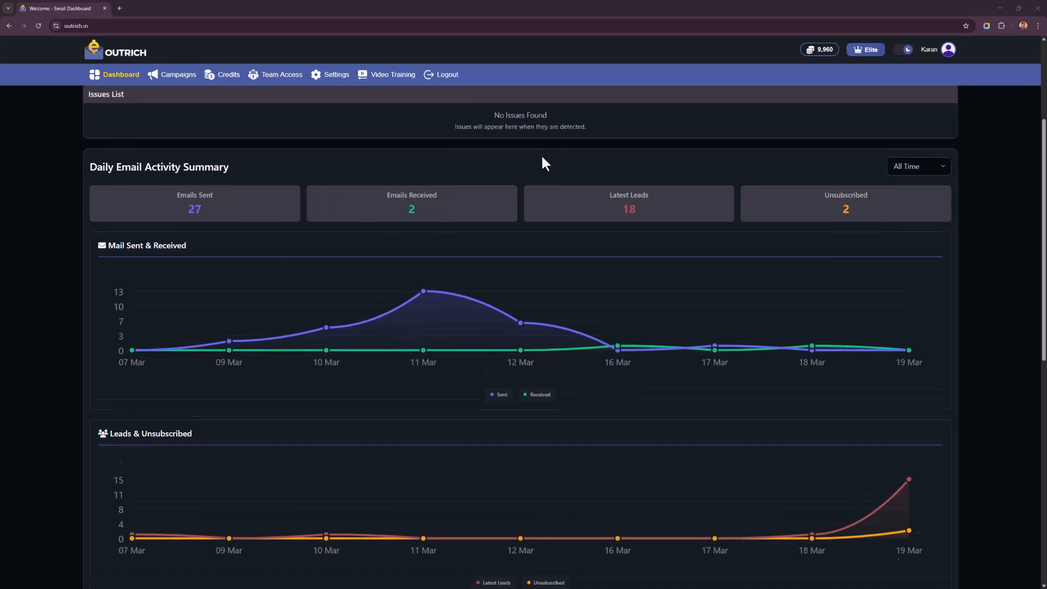
scroll(390, 224, down, 3)
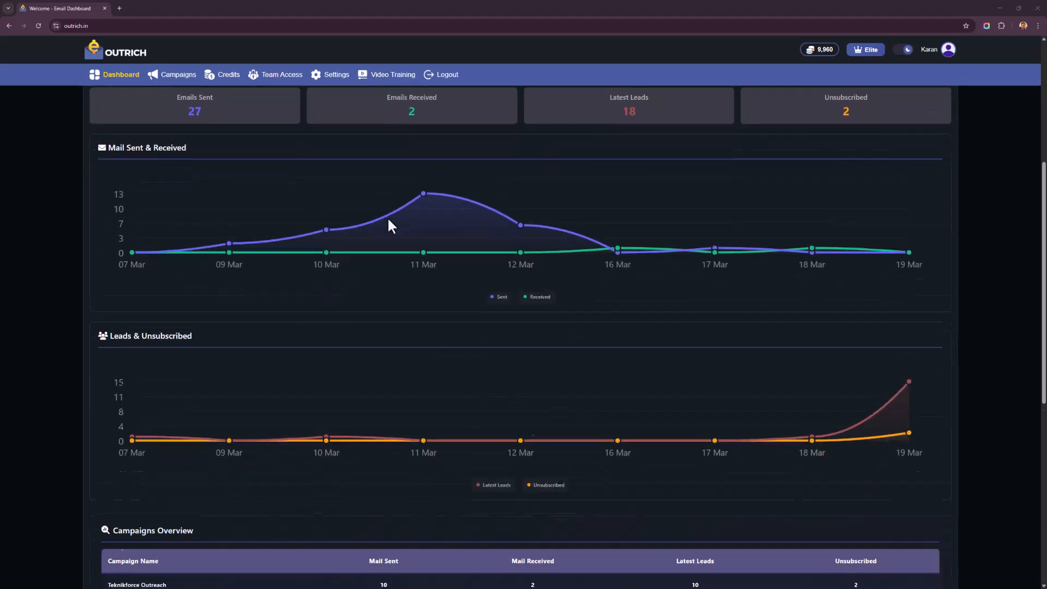
scroll(389, 225, down, 1)
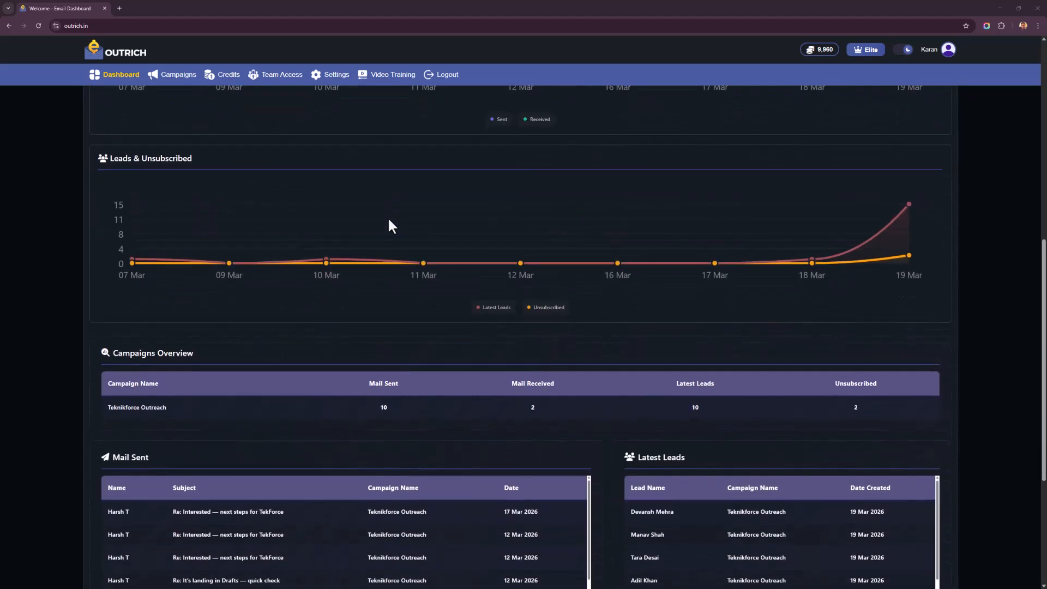
scroll(299, 233, up, 2)
scroll(298, 233, down, 2)
scroll(254, 248, down, 4)
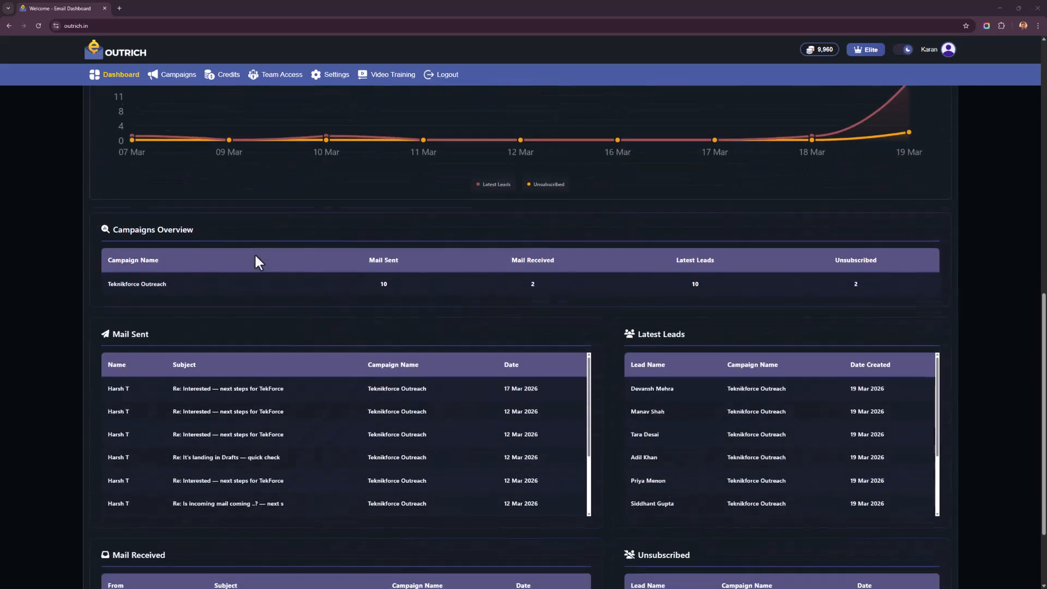
- Examine the dashboard's Campaigns Overview, Mail Sent, Latest Leads, Mail Received and Unsubscribed tables
scroll(275, 262, down, 2)
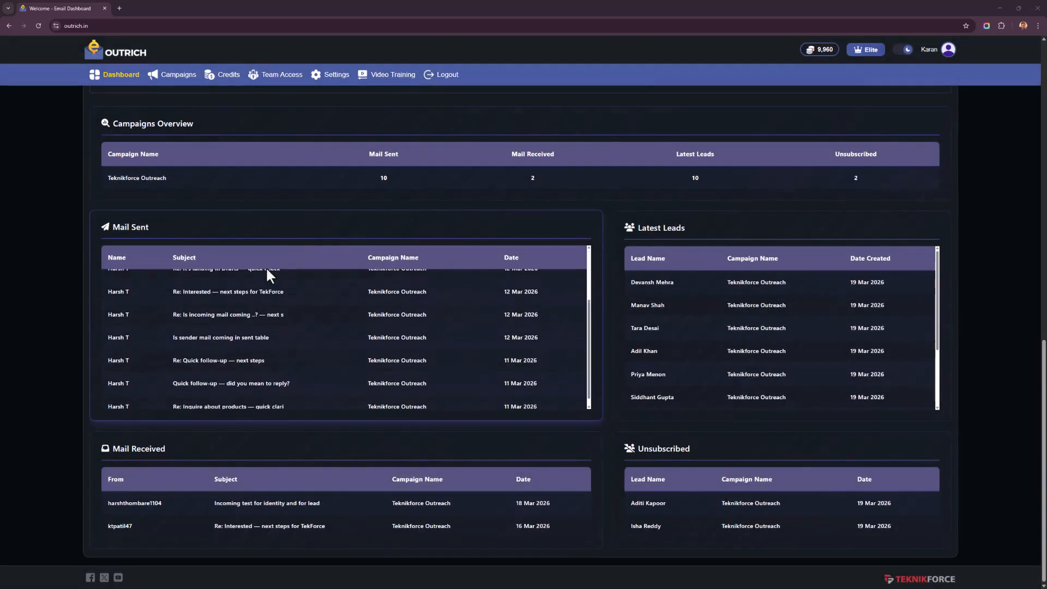
scroll(790, 262, down, 2)
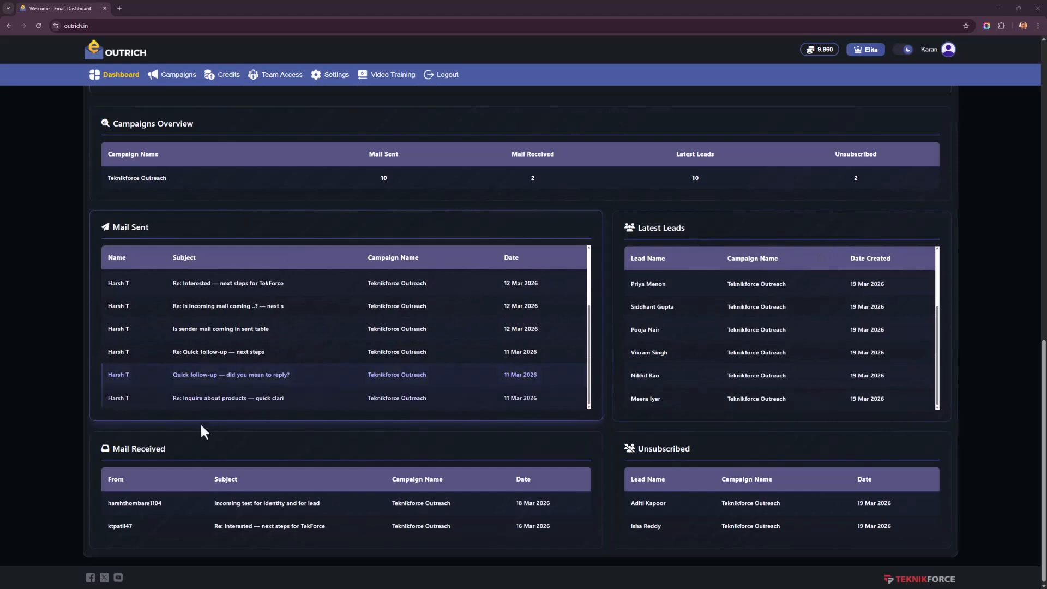
scroll(157, 512, up, 3)
scroll(155, 497, down, 3)
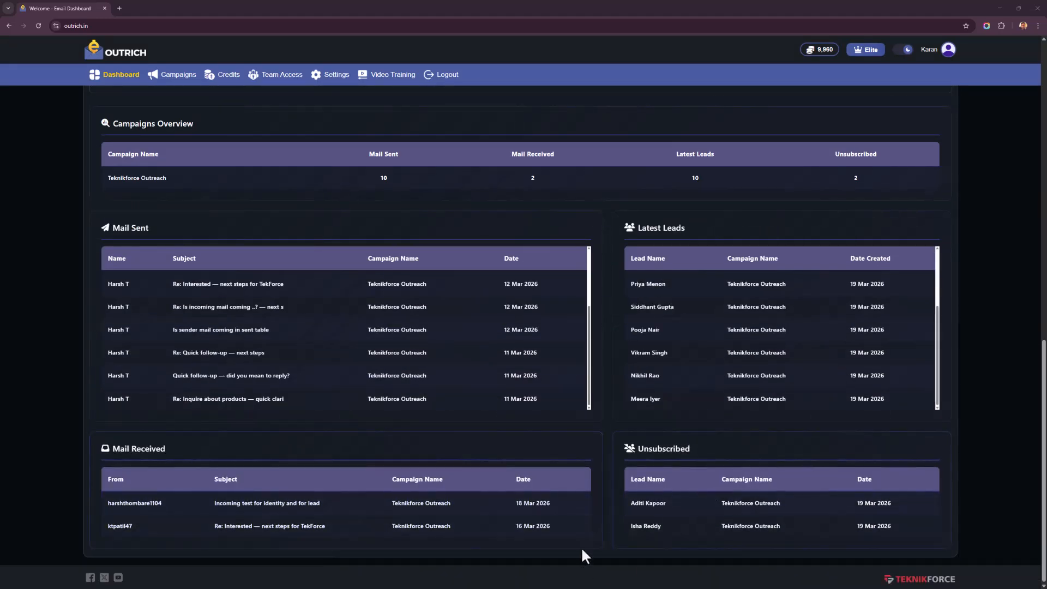
scroll(581, 536, up, 3)
scroll(578, 535, up, 7)
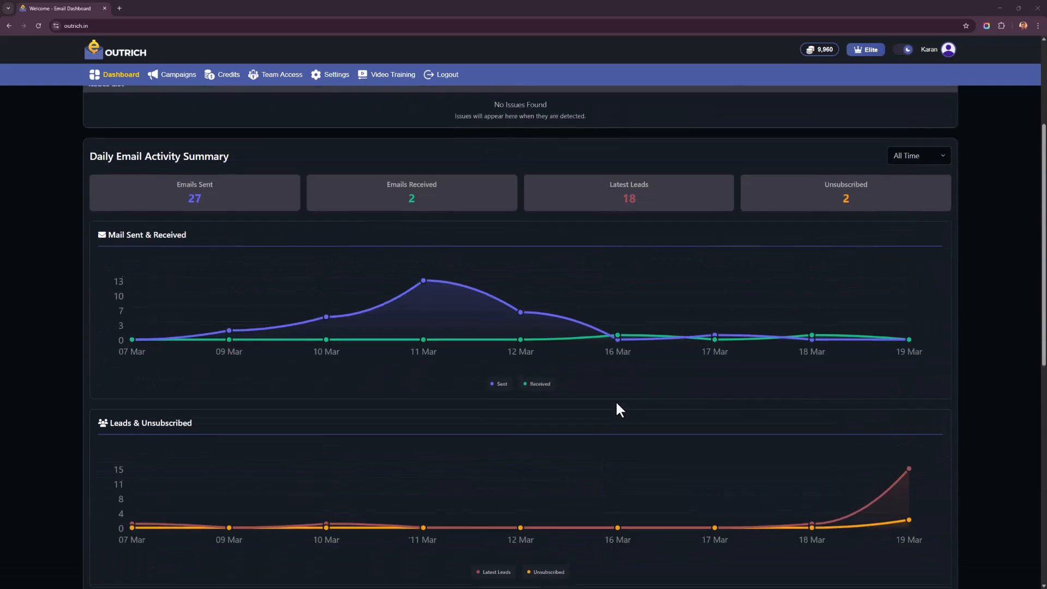
- Open the Teknikforce Outreach campaign's activity dashboard and examine its email charts and its mail and lead tables
click(171, 74)
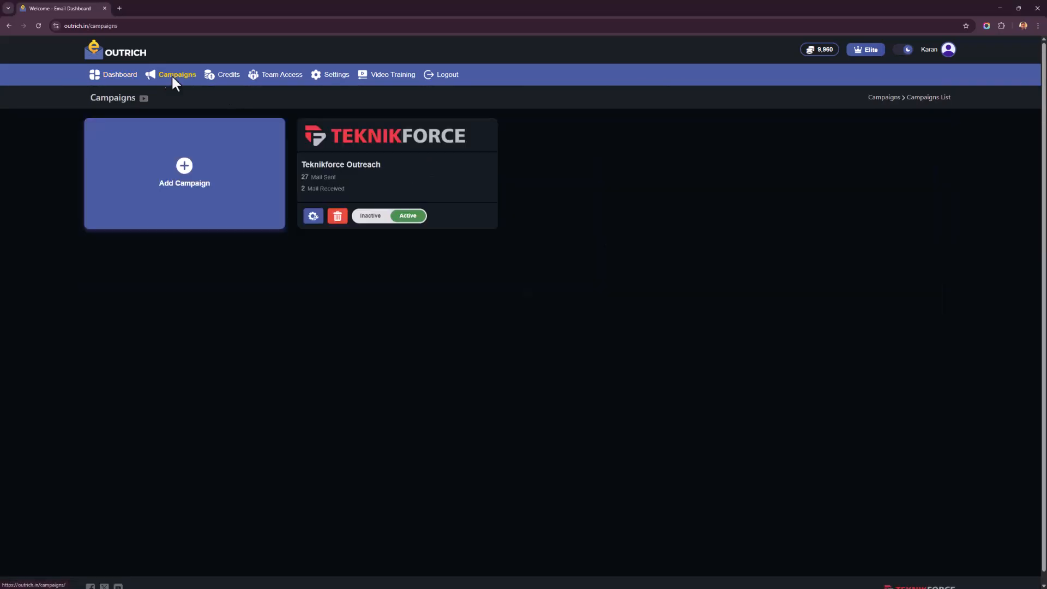
click(374, 174)
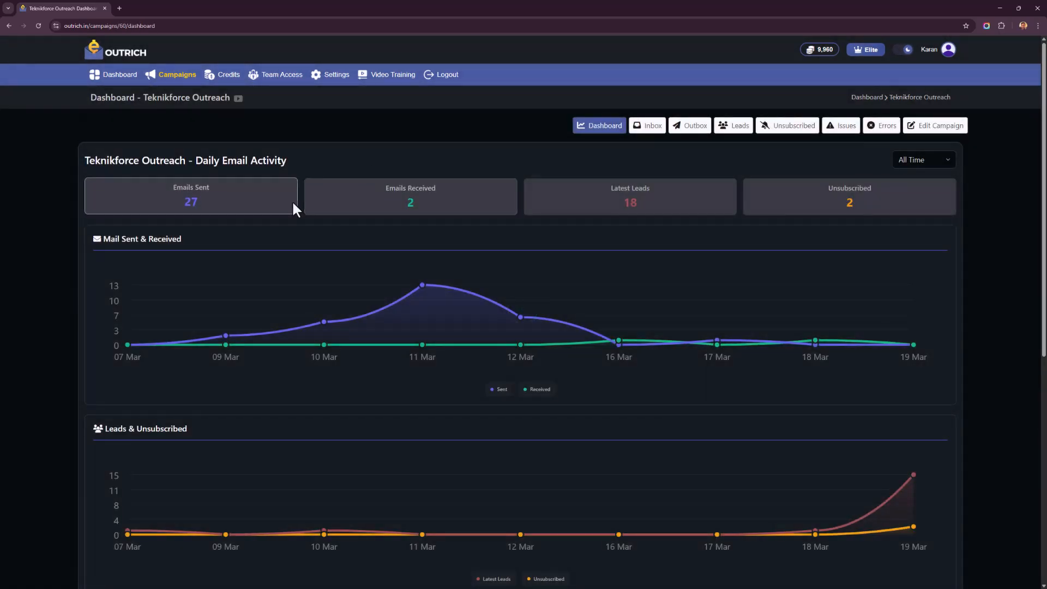
scroll(292, 209, down, 3)
scroll(292, 209, up, 3)
scroll(293, 203, down, 5)
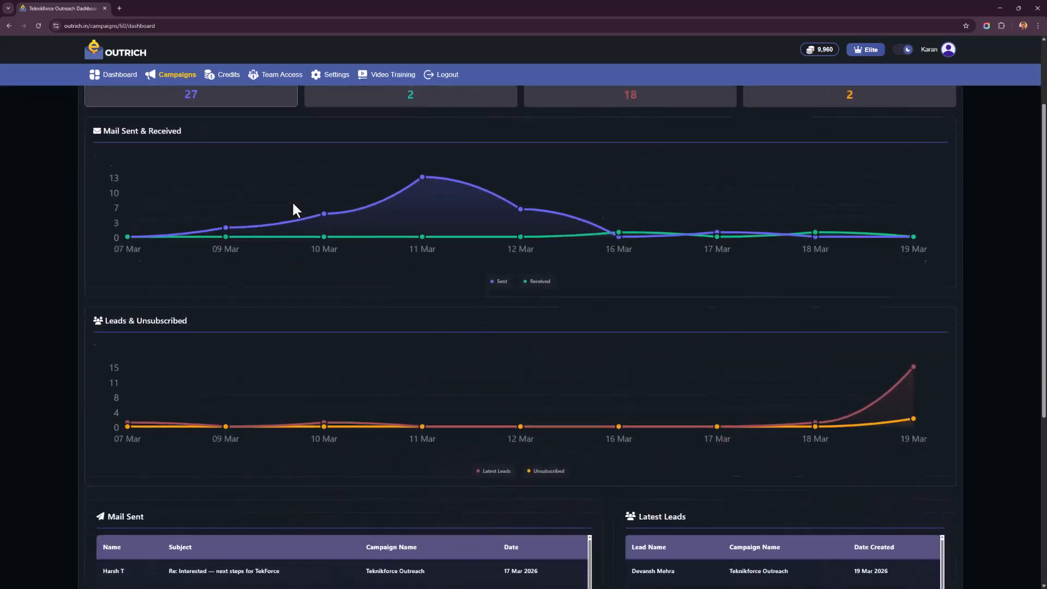
scroll(190, 318, down, 3)
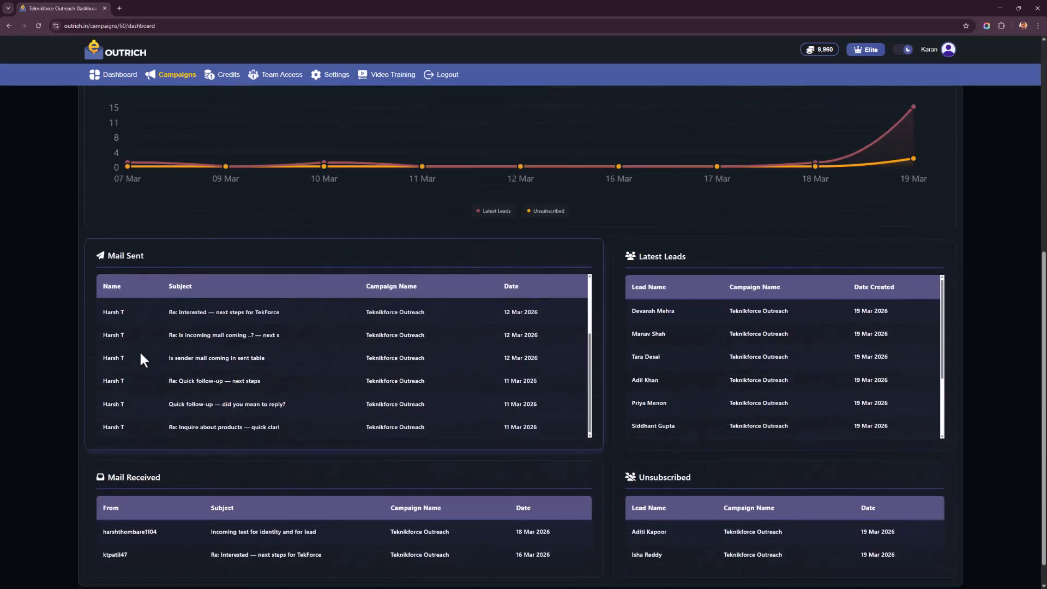
scroll(68, 384, up, 8)
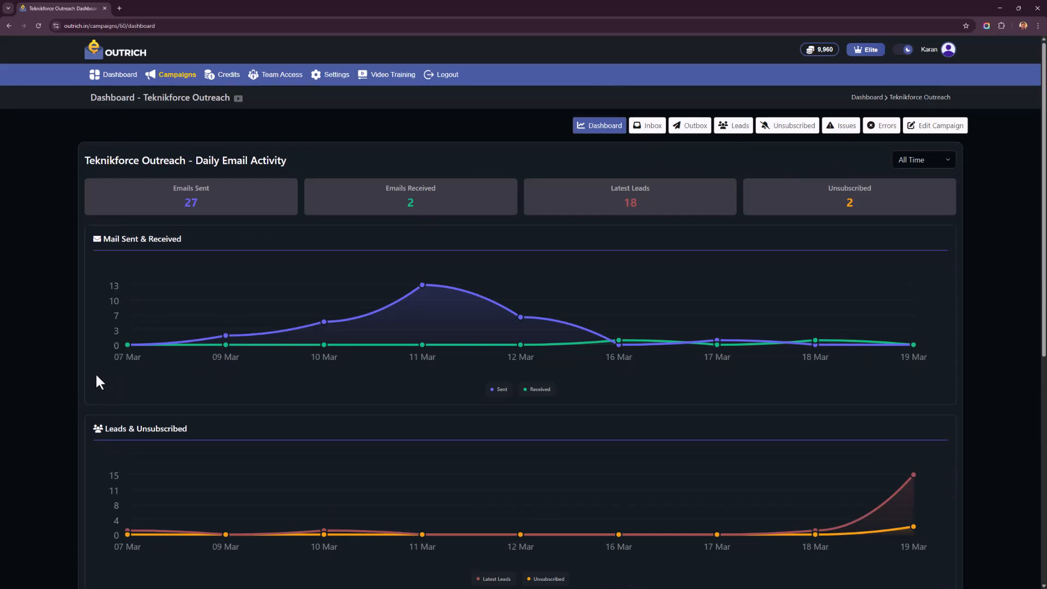
- Open the Teknikforce Outreach campaign for editing and review its campaign name, business name, business profile and product details
click(944, 131)
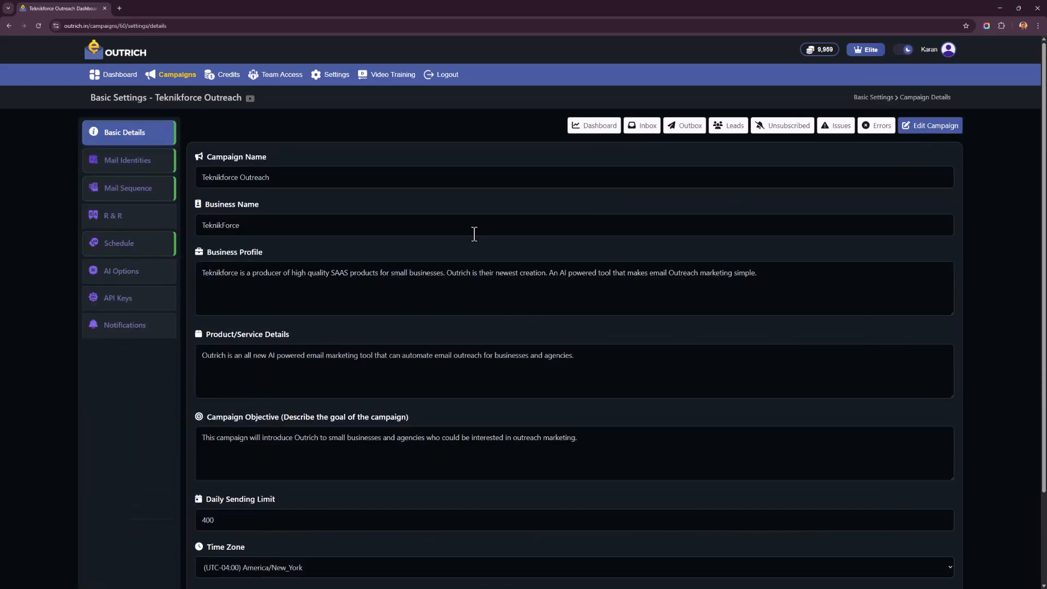
triple_click(203, 178)
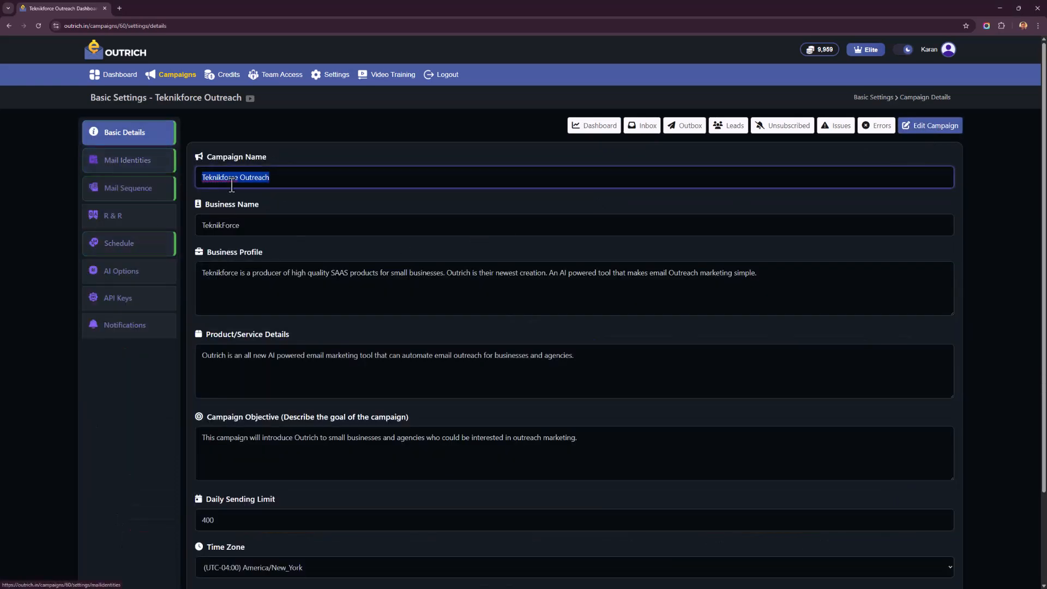
click(249, 225)
drag(249, 225, 133, 205)
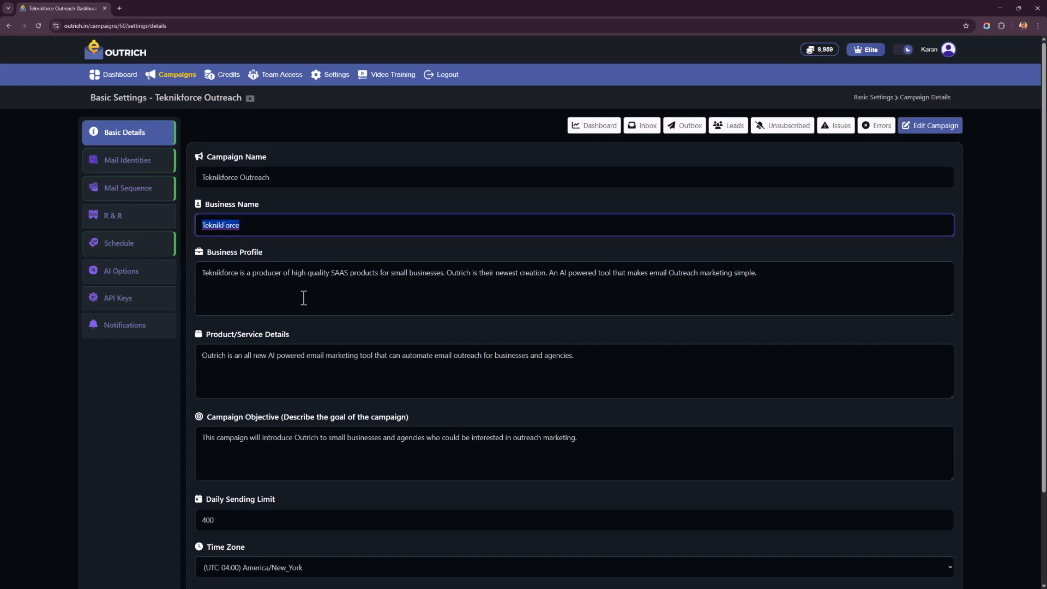
click(291, 272)
drag(286, 268, 408, 272)
drag(276, 355, 396, 357)
- Review the campaign objective, daily sending limit, time zone and business logo in the campaign's basic details
scroll(336, 361, down, 1)
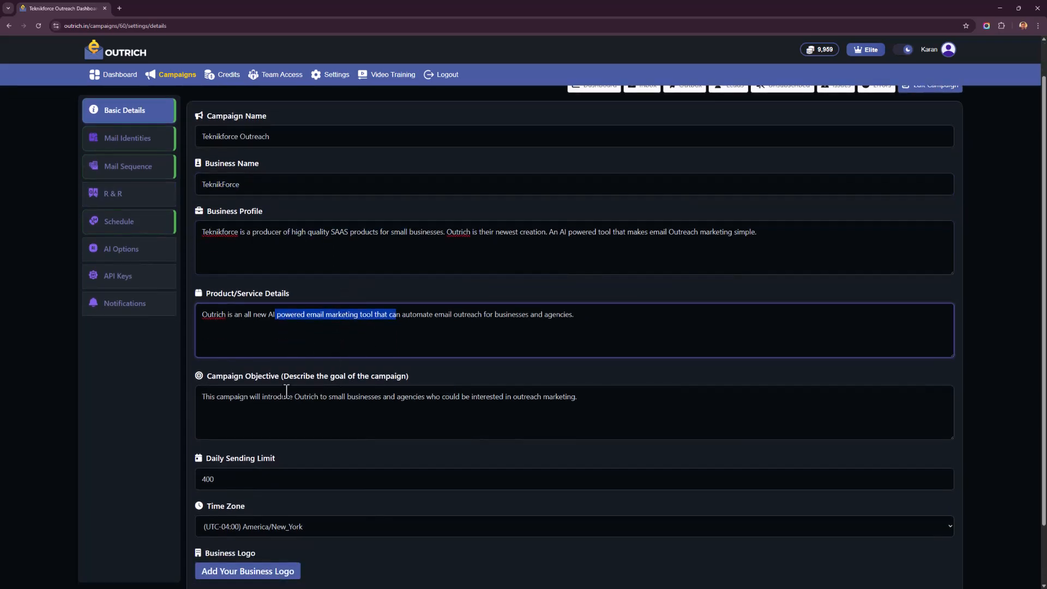
drag(286, 391, 319, 413)
scroll(360, 221, up, 1)
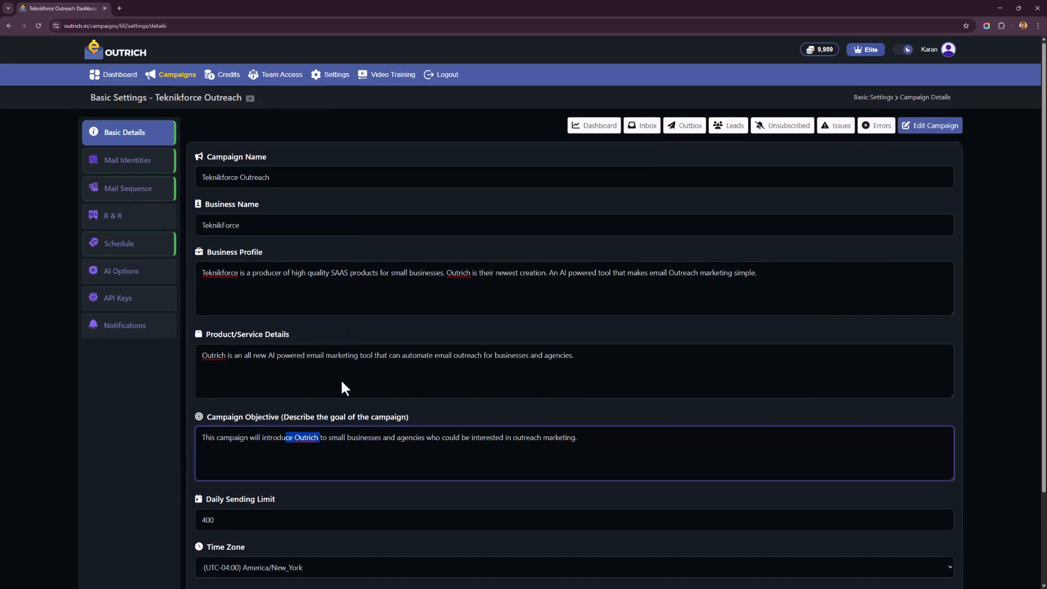
scroll(338, 382, down, 3)
drag(257, 409, 87, 417)
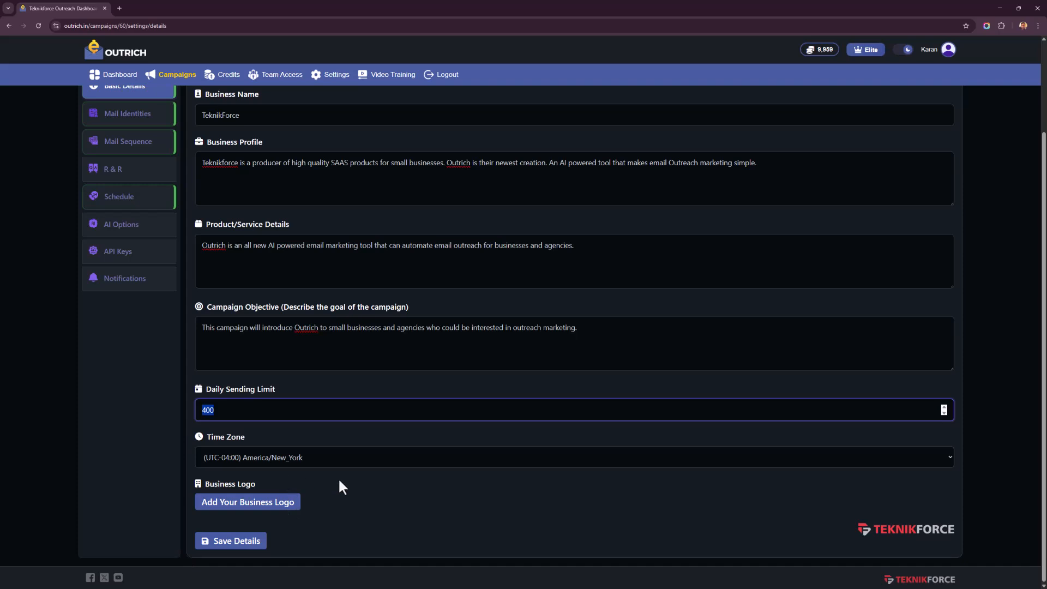
scroll(319, 414, up, 3)
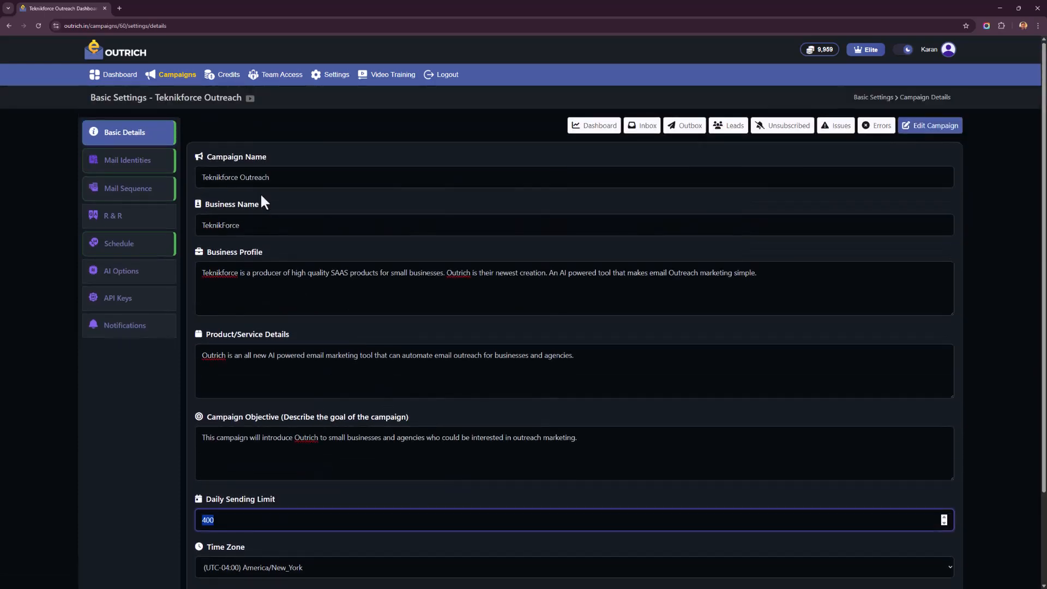
- Open a new mail identity form for the campaign and examine its account details, daily email limit, SMTP and IMAP fields
click(169, 166)
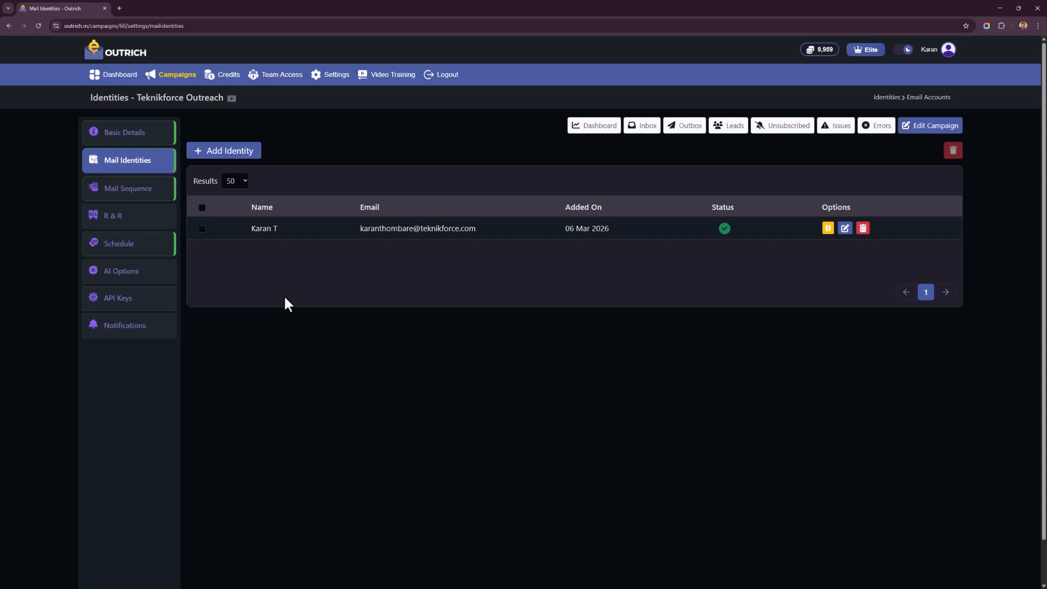
click(221, 155)
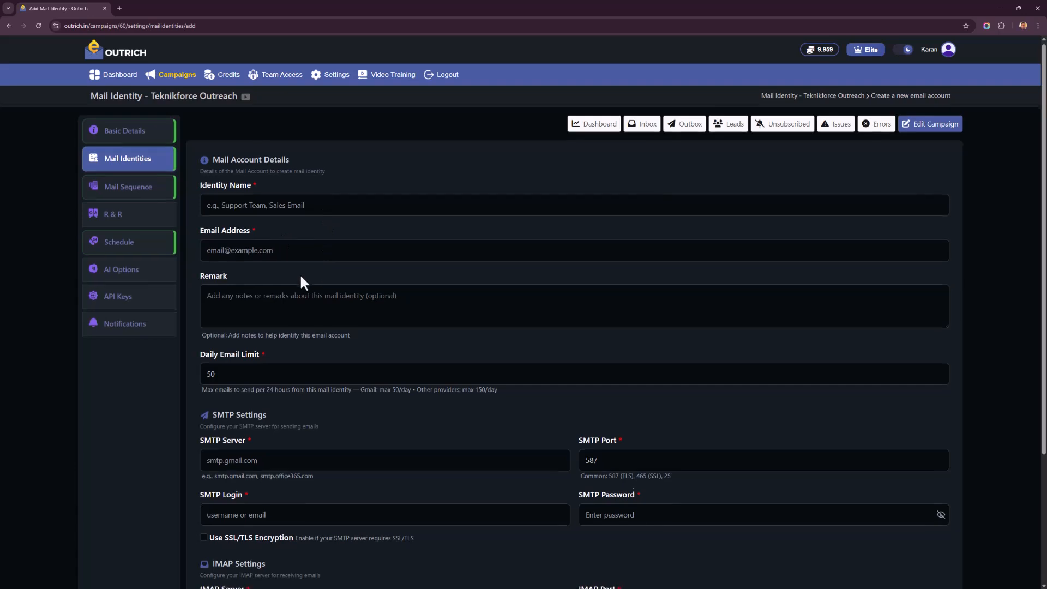
scroll(299, 267, down, 2)
click(300, 232)
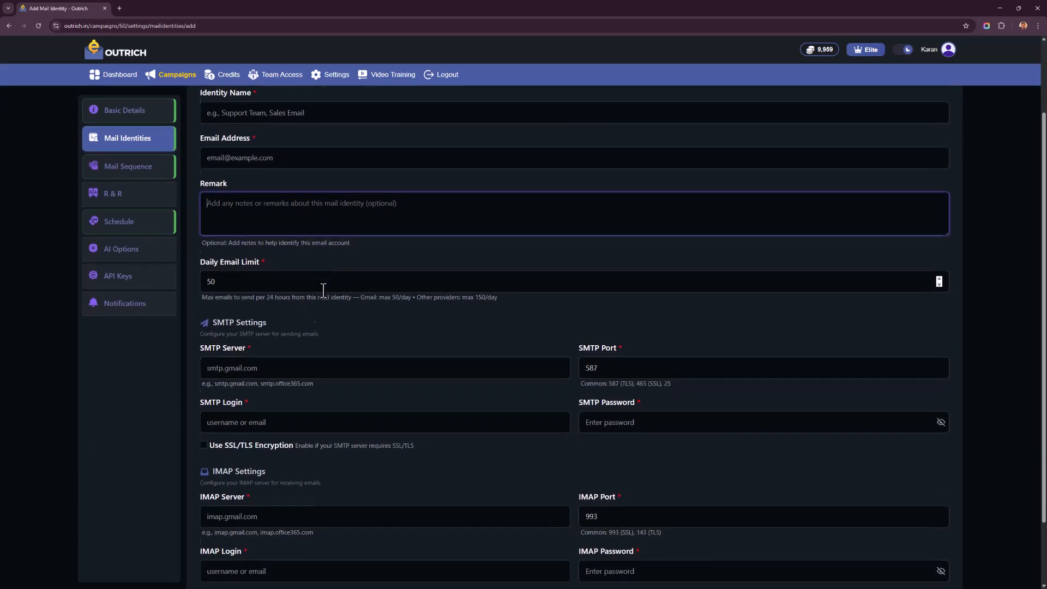
scroll(323, 290, down, 1)
key(Tab)
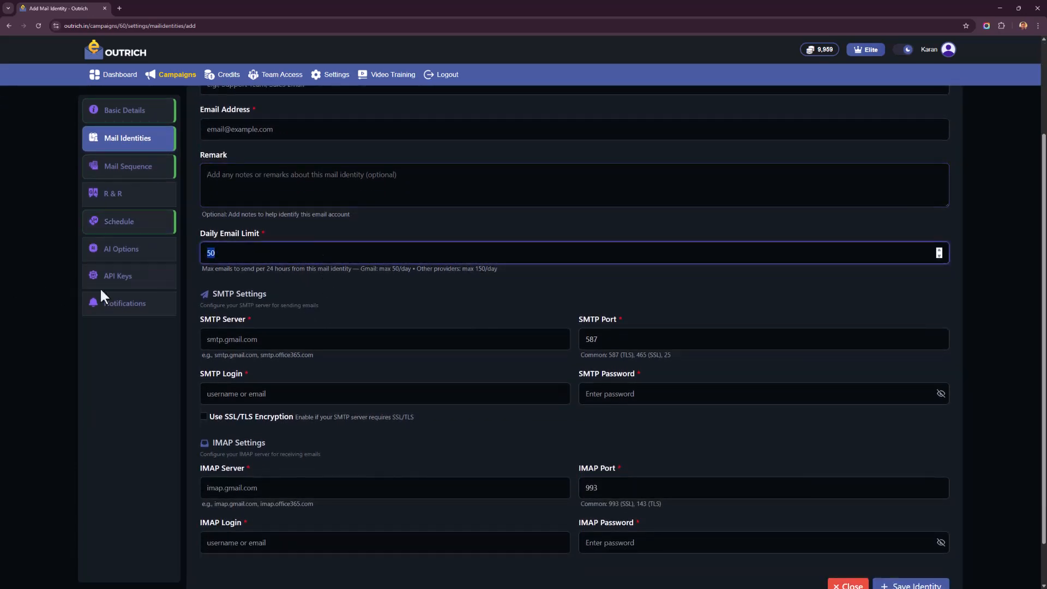
click(274, 300)
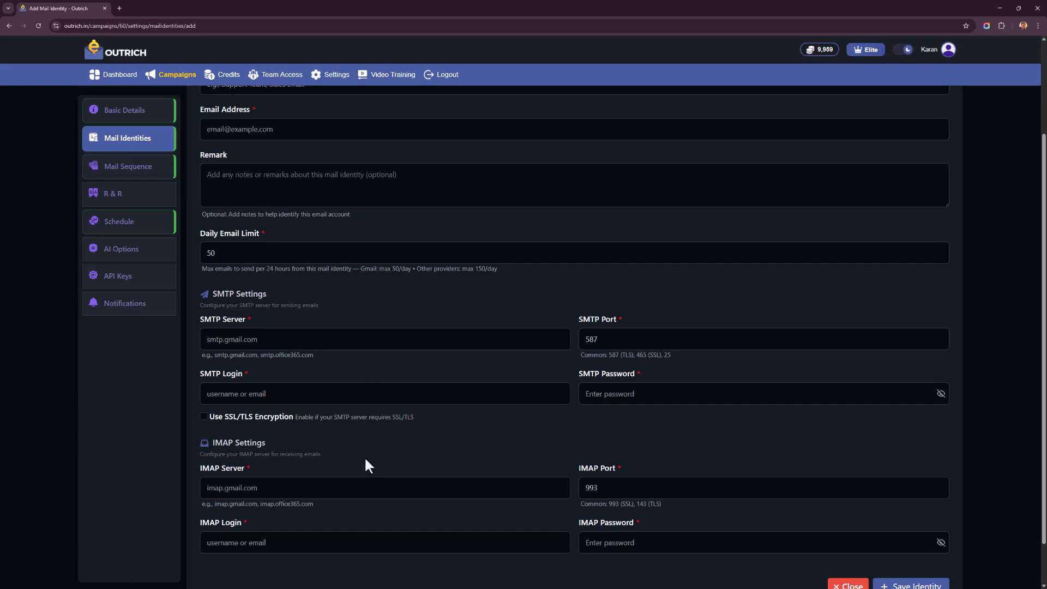
scroll(333, 393, down, 1)
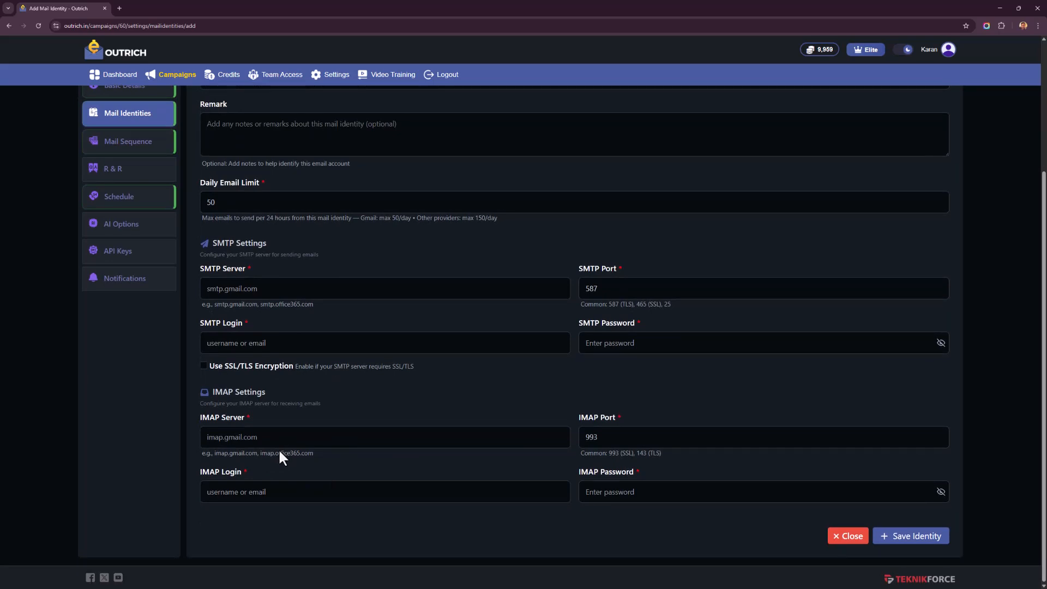
scroll(174, 444, up, 3)
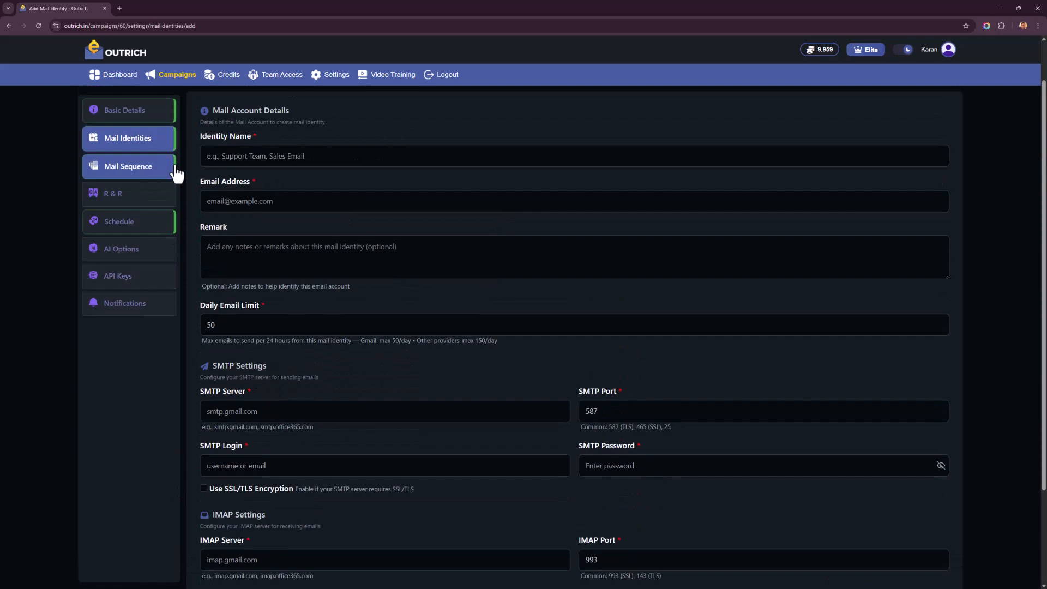
- Open the campaign's mail sequence and examine the first email's delay options, keeping the delay at Immediate, and its variant content
click(90, 167)
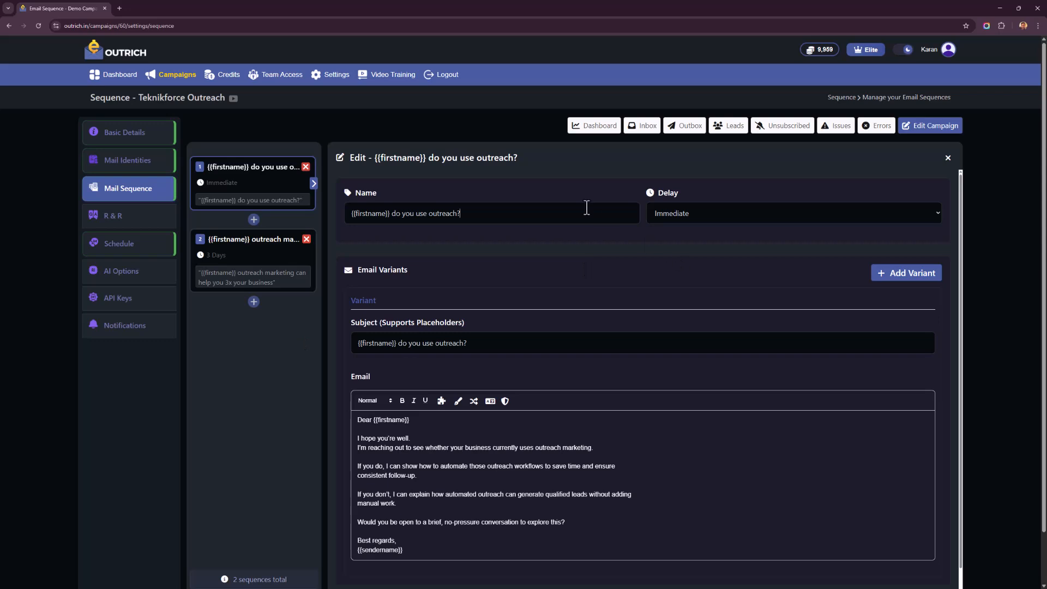
click(727, 218)
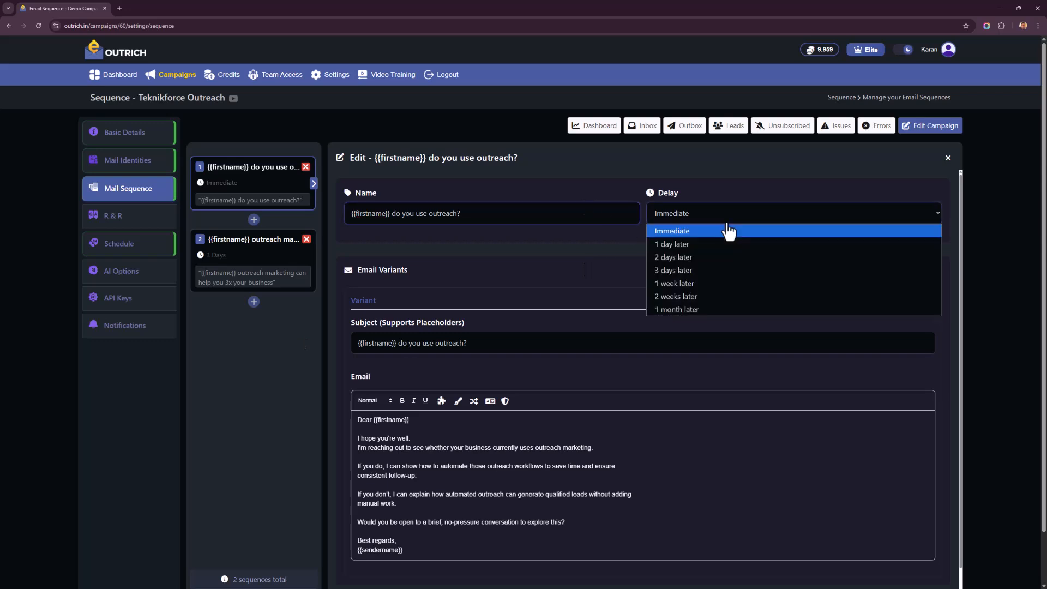
click(541, 249)
click(701, 216)
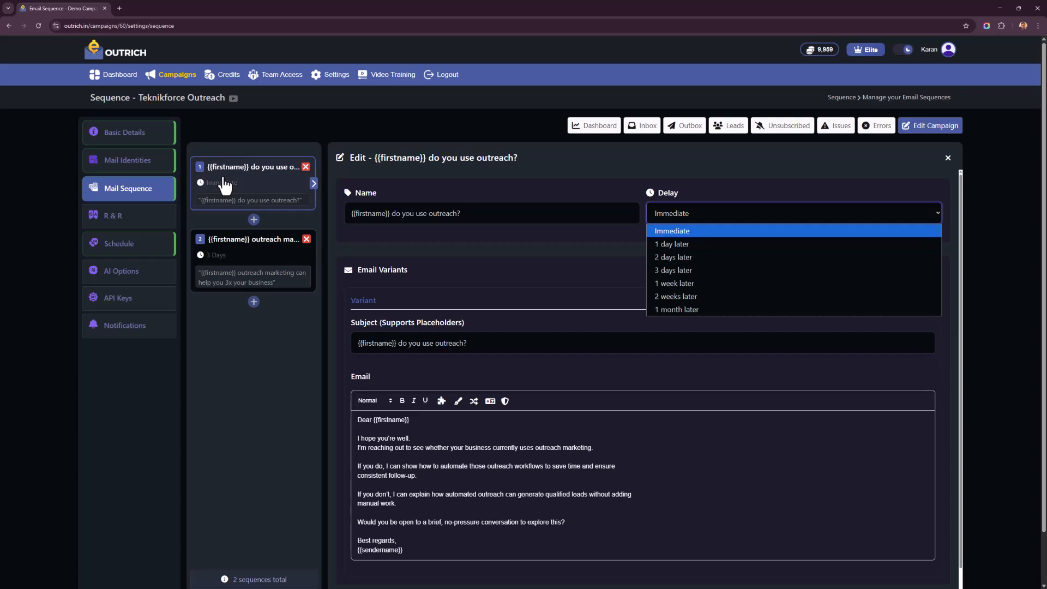
click(684, 242)
click(682, 223)
click(683, 231)
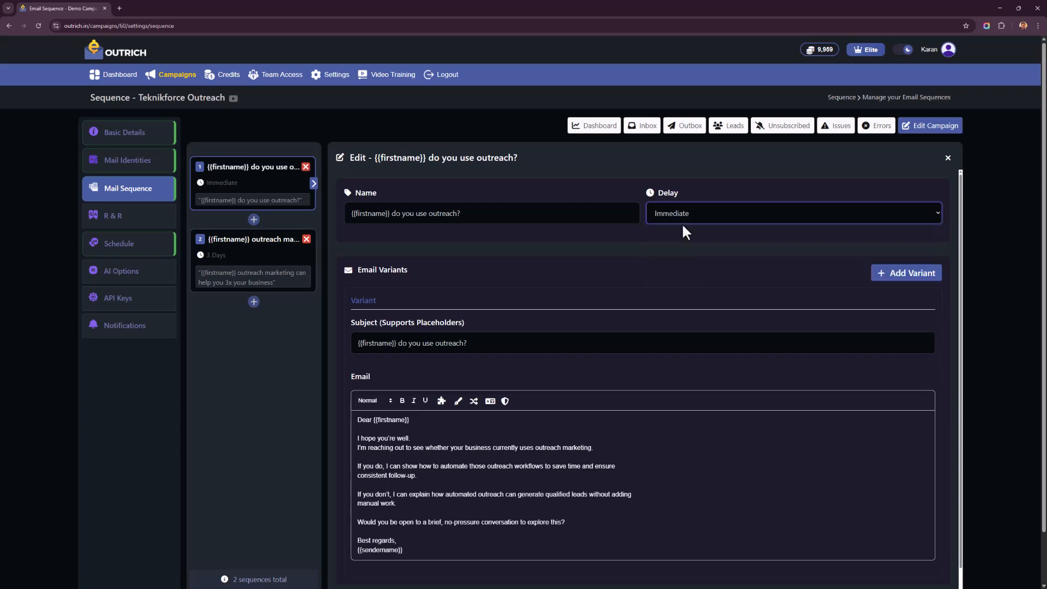
click(742, 213)
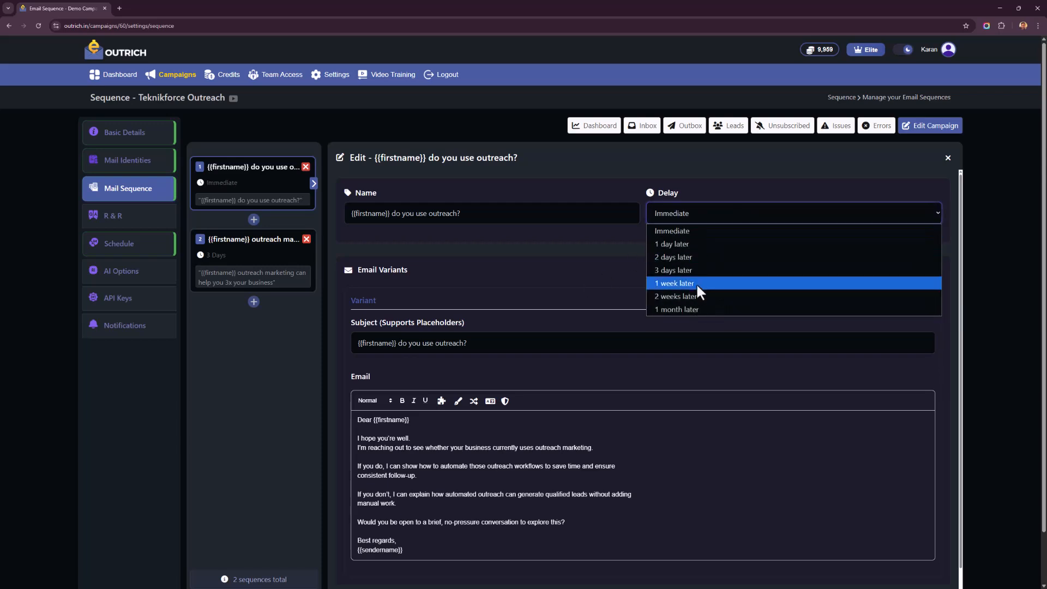
click(512, 270)
scroll(512, 271, down, 1)
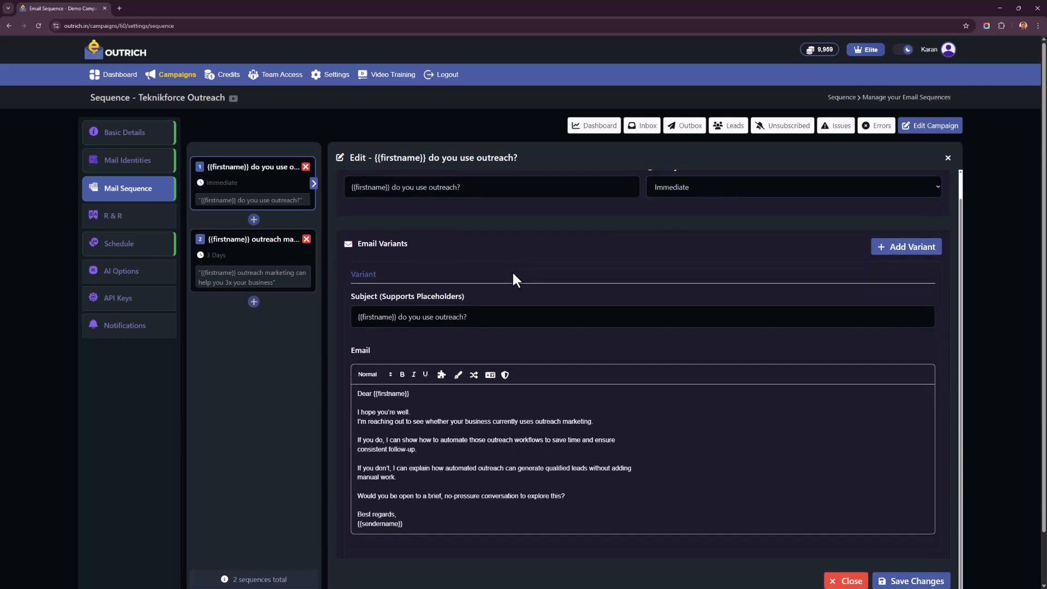
- Examine the first email's subject and body, and open and dismiss the AI Writer and AI Spintax tools for it
drag(437, 321, 344, 299)
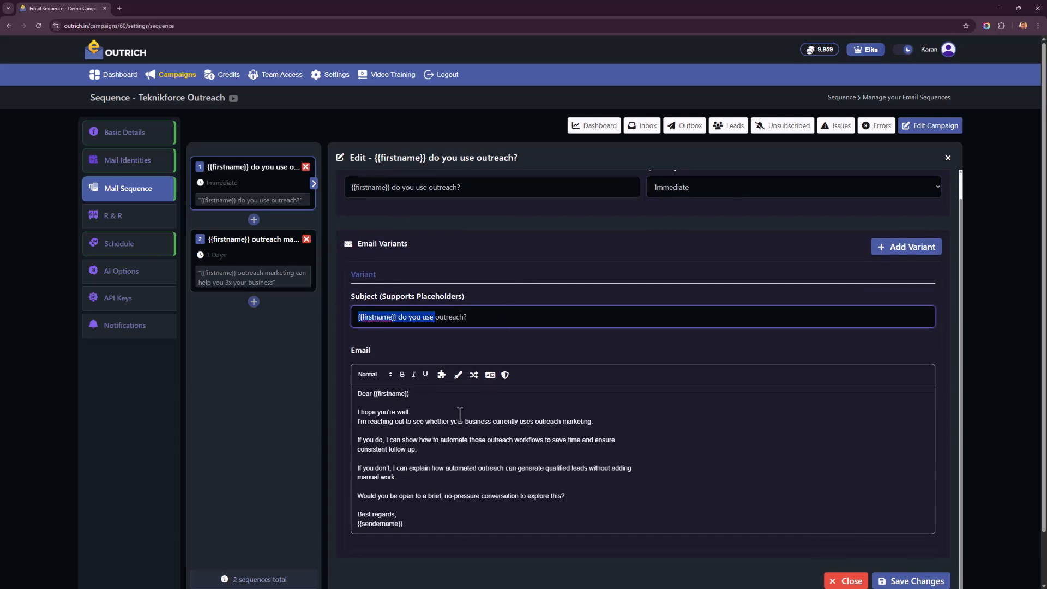
drag(459, 414, 460, 565)
click(434, 416)
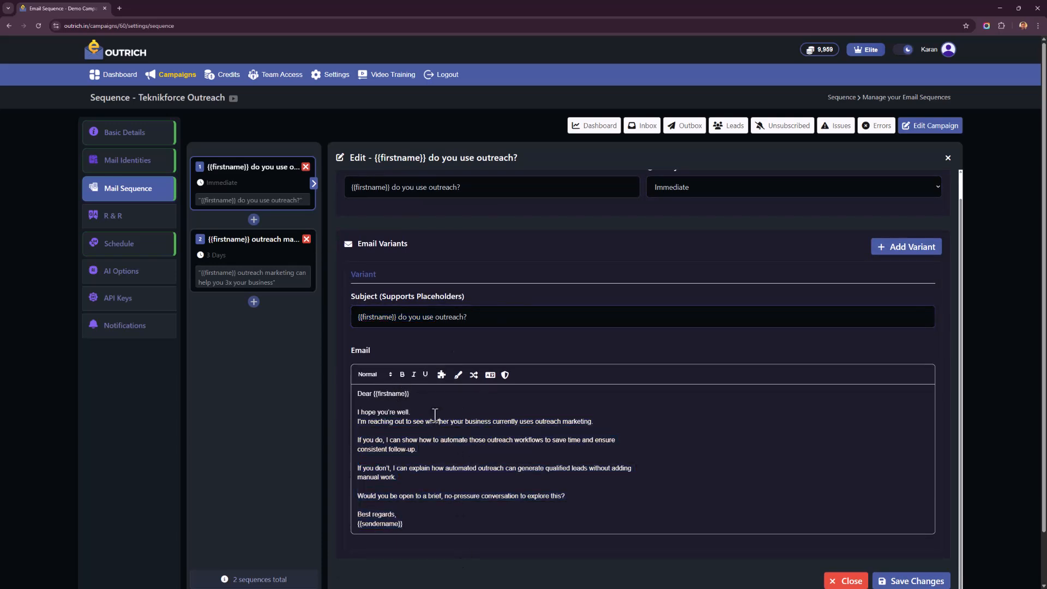
click(458, 375)
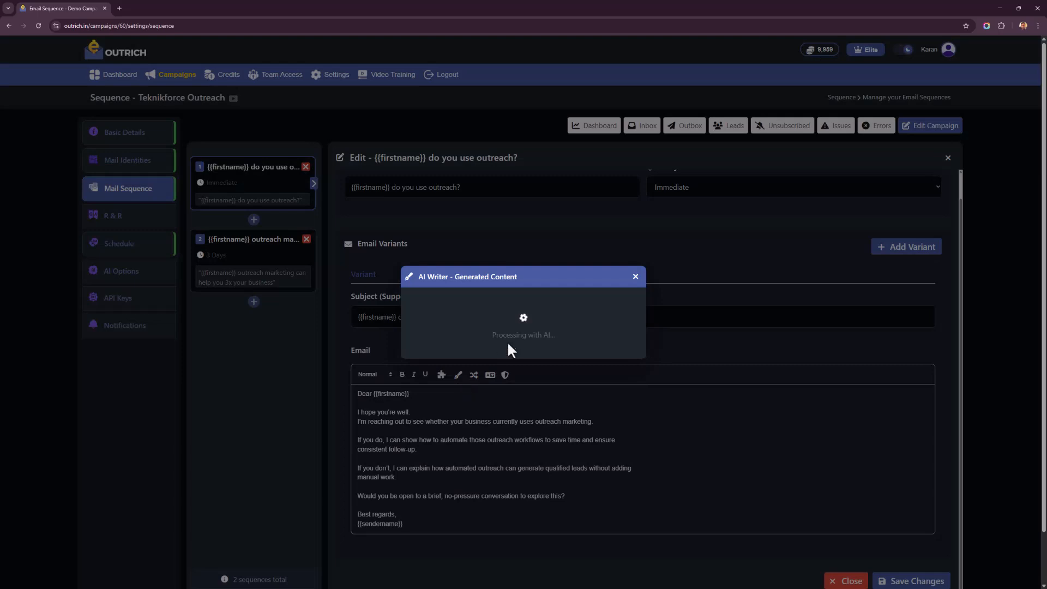
click(635, 276)
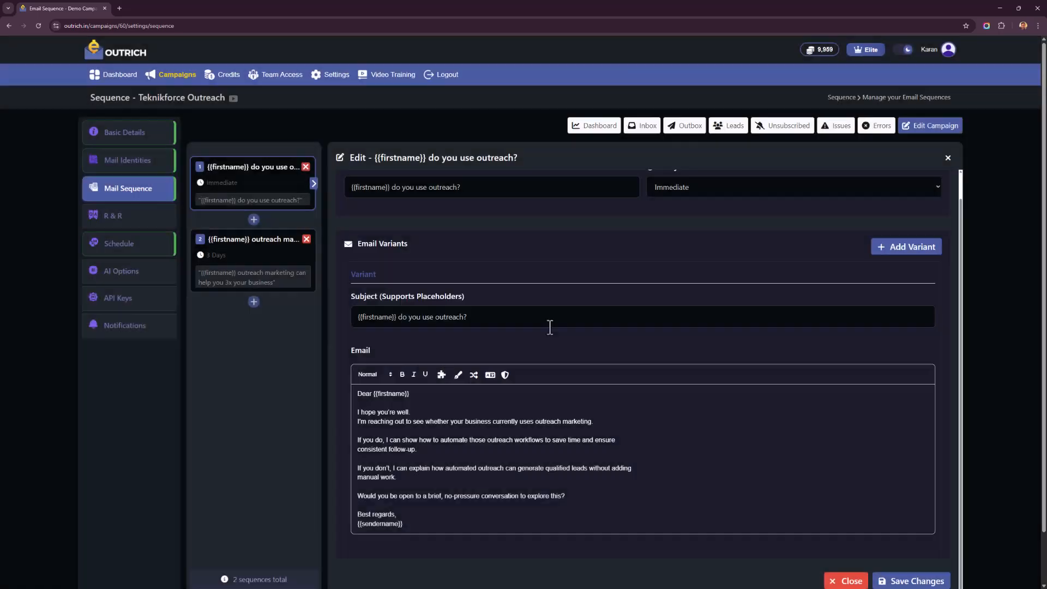
click(474, 376)
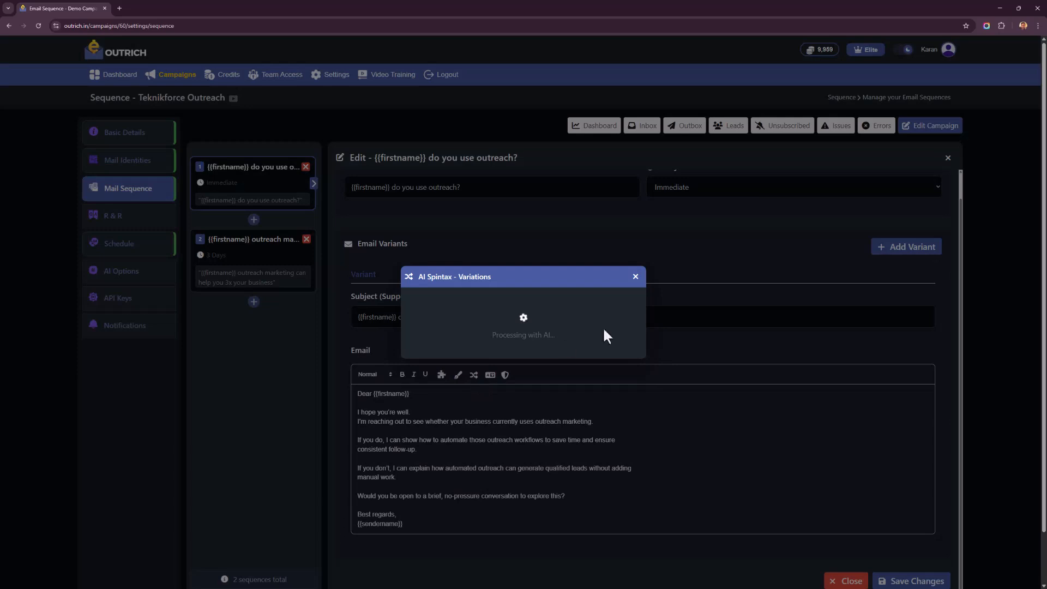
click(635, 277)
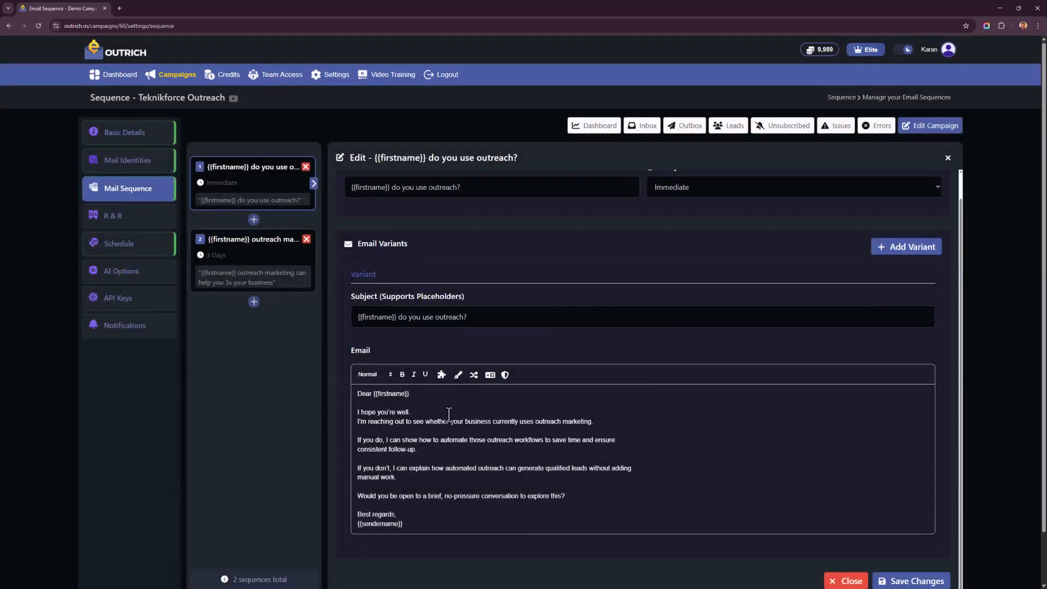
- Examine the first email's language tool and message body from greeting to signature, and save the email
scroll(540, 372, up, 1)
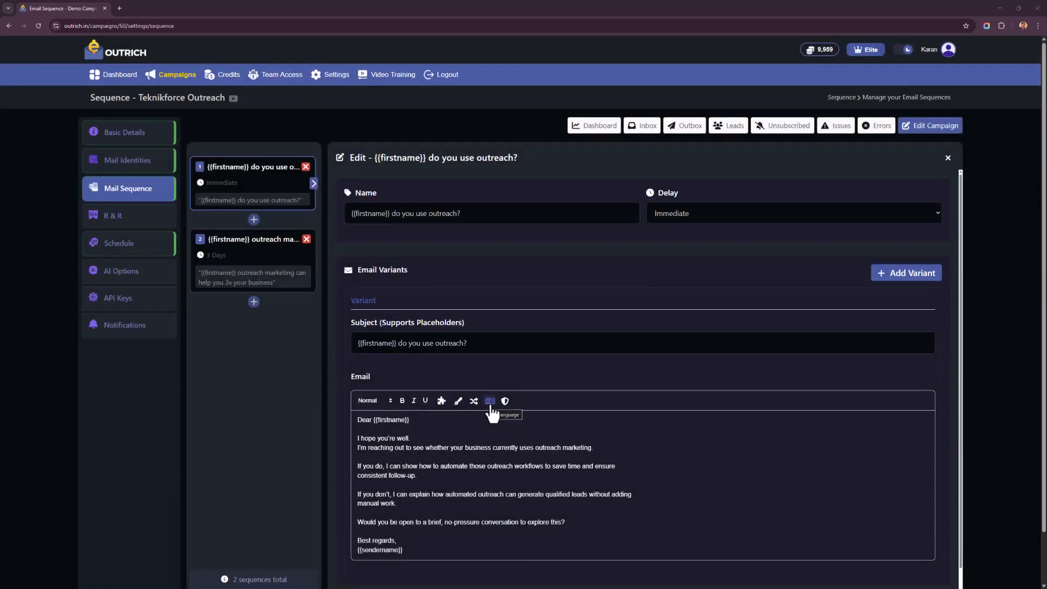
drag(461, 457, 497, 524)
click(490, 512)
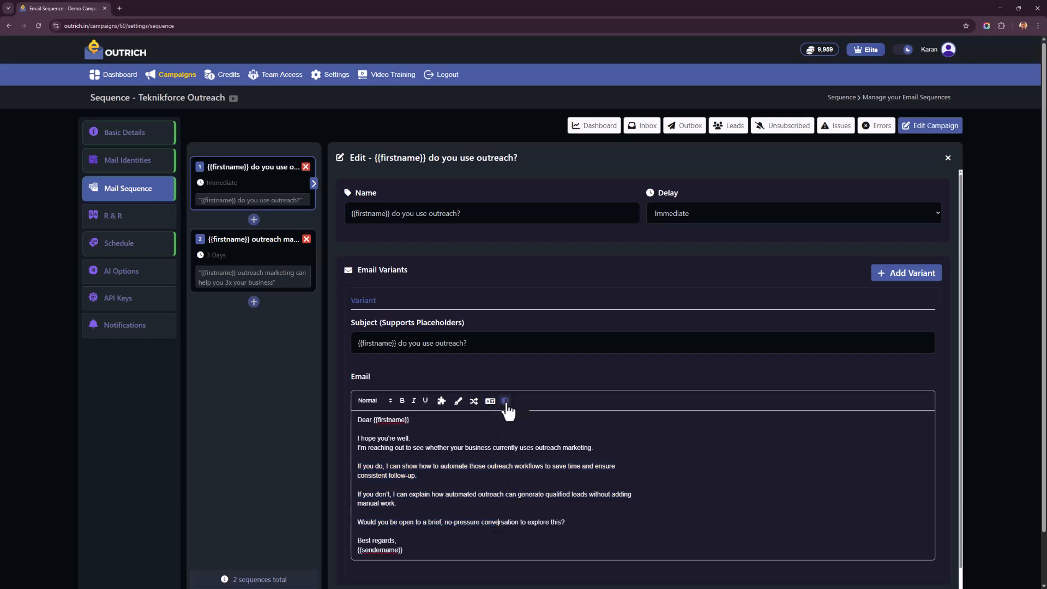
drag(407, 456, 416, 503)
click(415, 502)
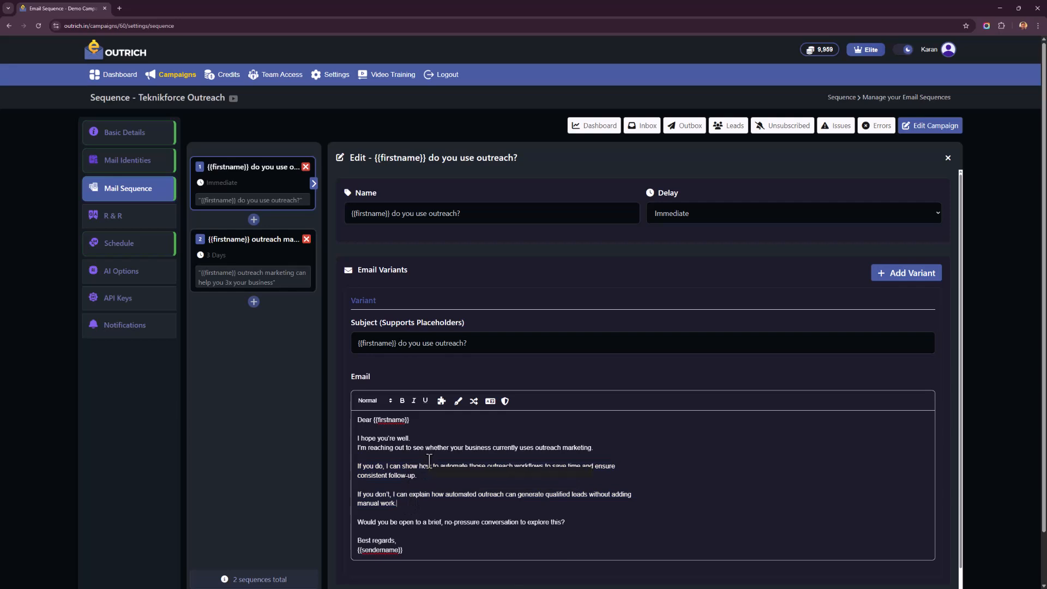
scroll(419, 462, down, 3)
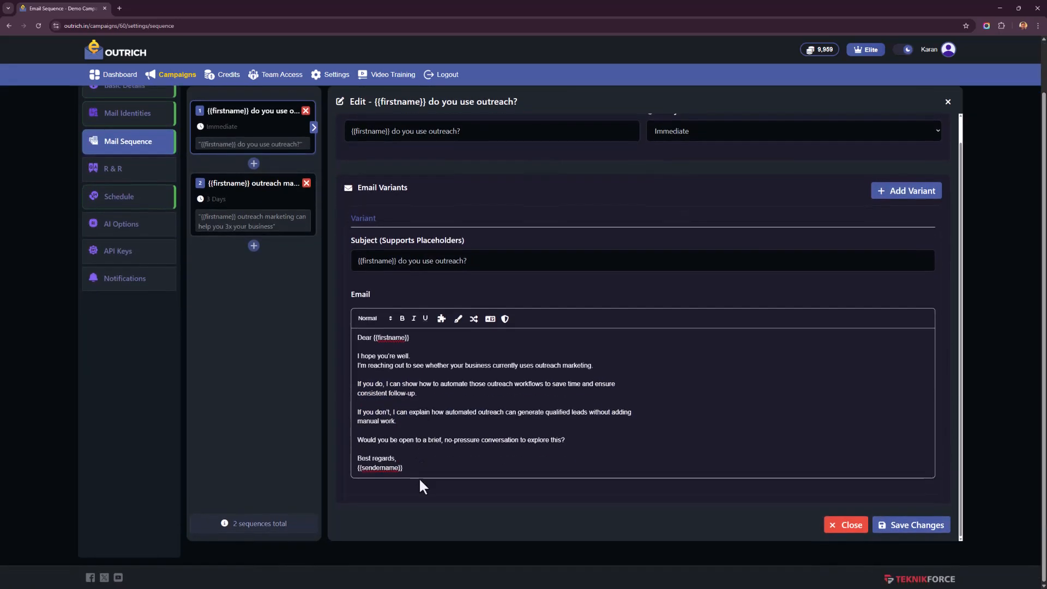
scroll(419, 462, up, 1)
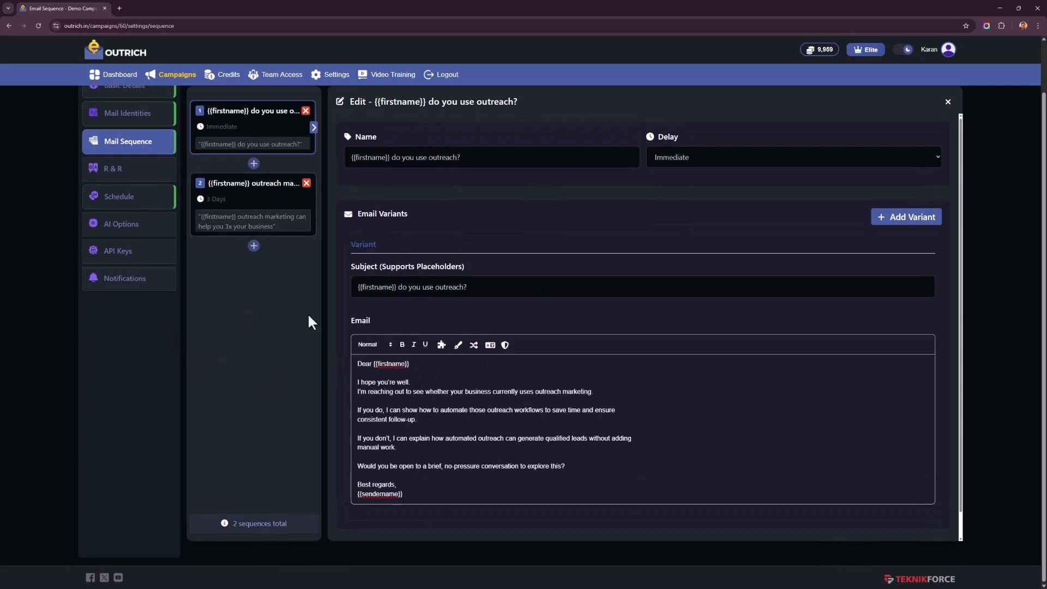
scroll(744, 447, down, 1)
click(883, 526)
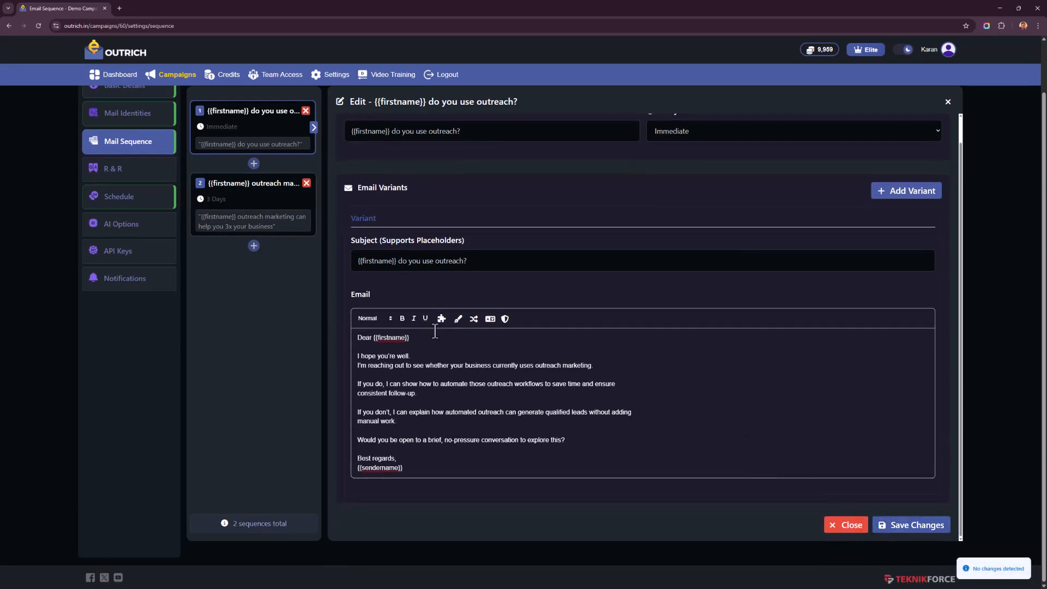
- Open the campaign's R&R entry "What is Outrich?", review its prospect response and reply, and return to the R&R list
click(146, 177)
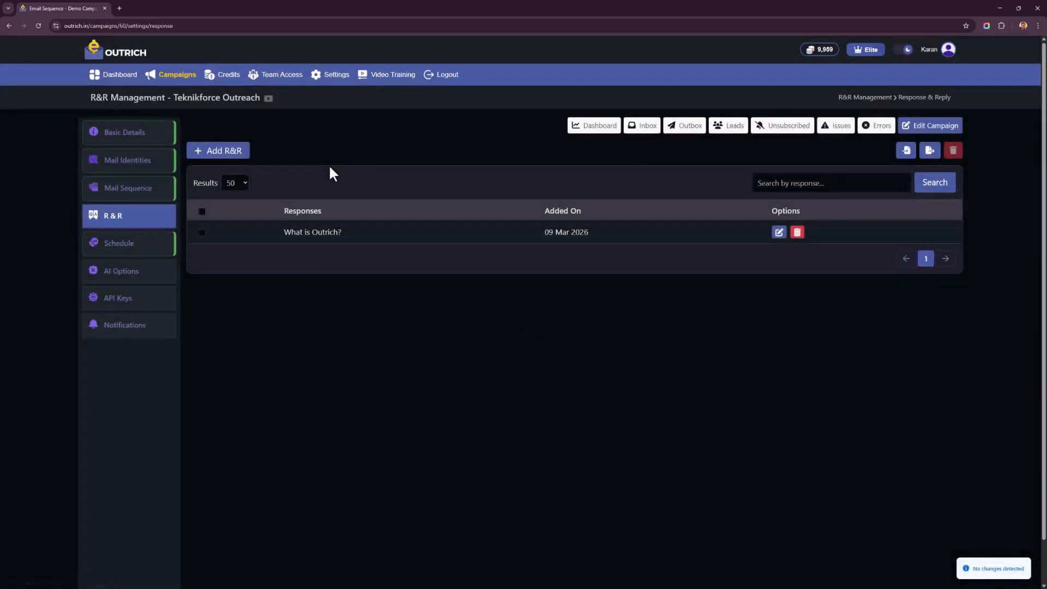
click(361, 238)
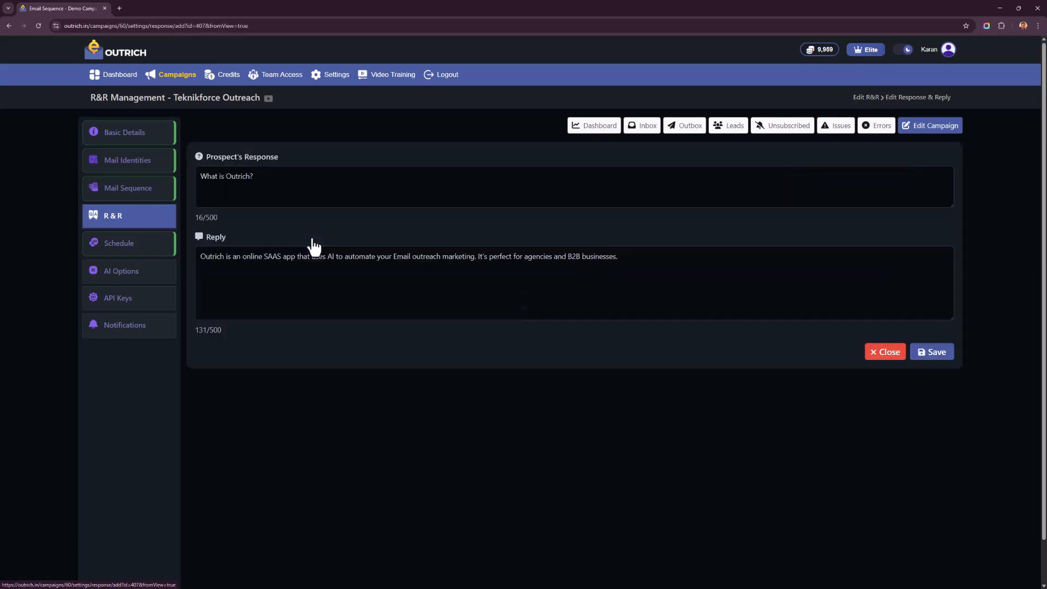
drag(297, 260, 484, 258)
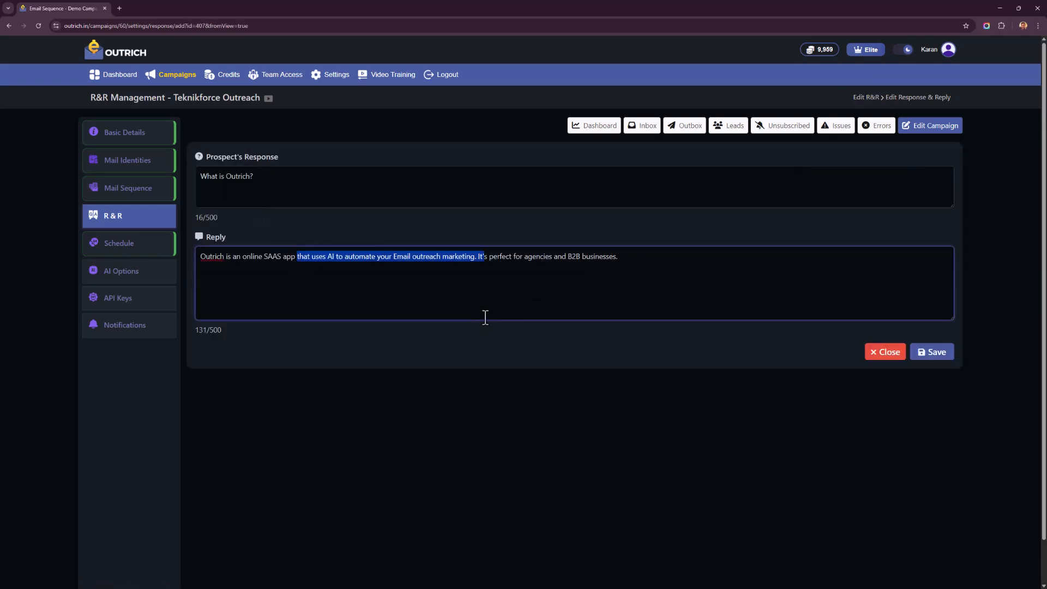
right_click(270, 430)
click(284, 254)
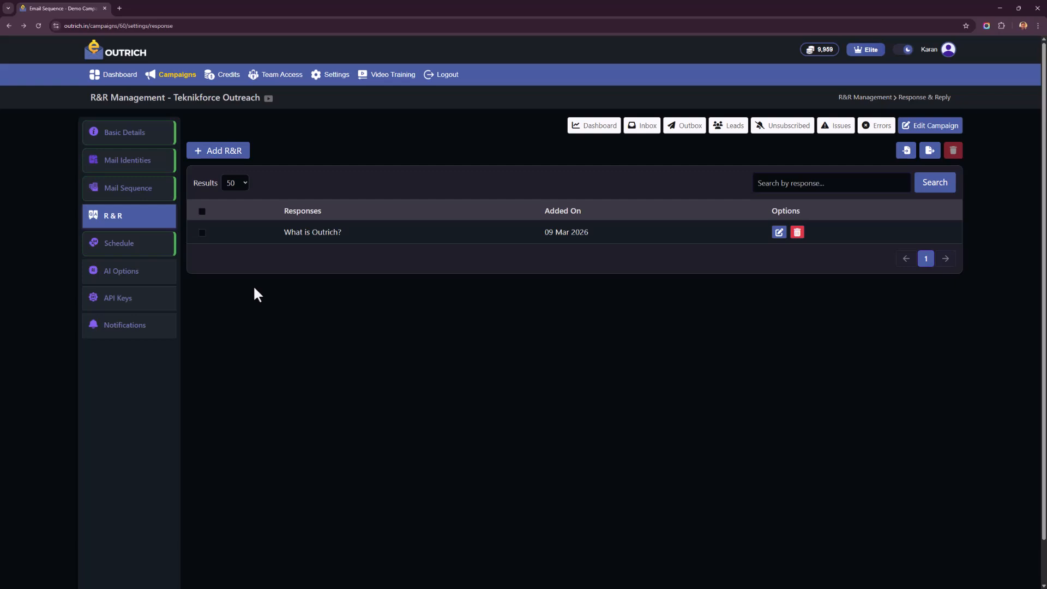
- Exclude Saturday and Sunday from the campaign's sending schedule, keep Monday's hours at 09:00 AM to 05:00 PM, and save the schedule
click(151, 246)
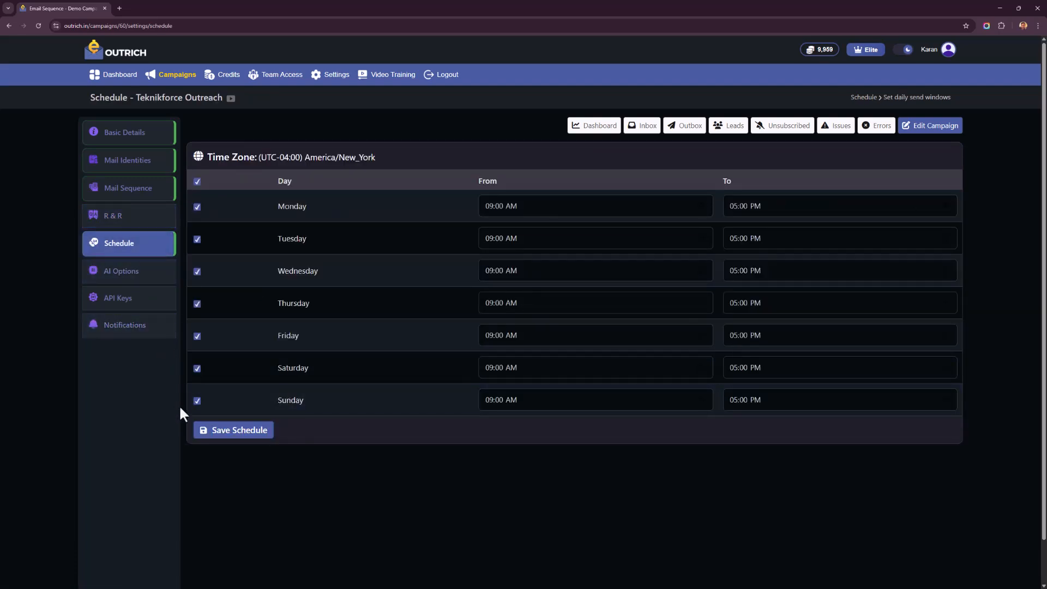
click(197, 401)
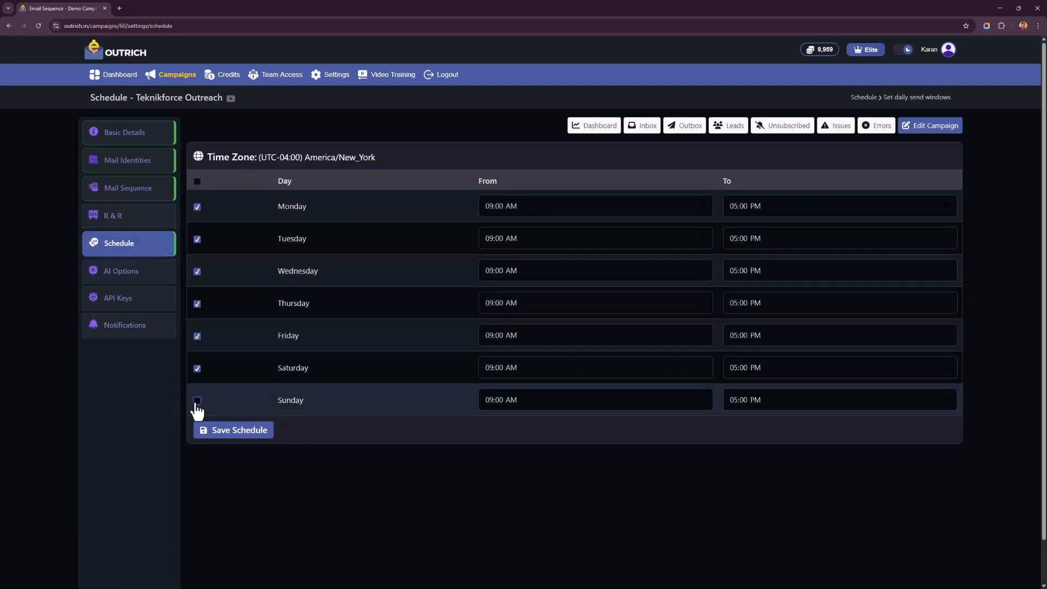
click(197, 369)
click(577, 207)
click(757, 208)
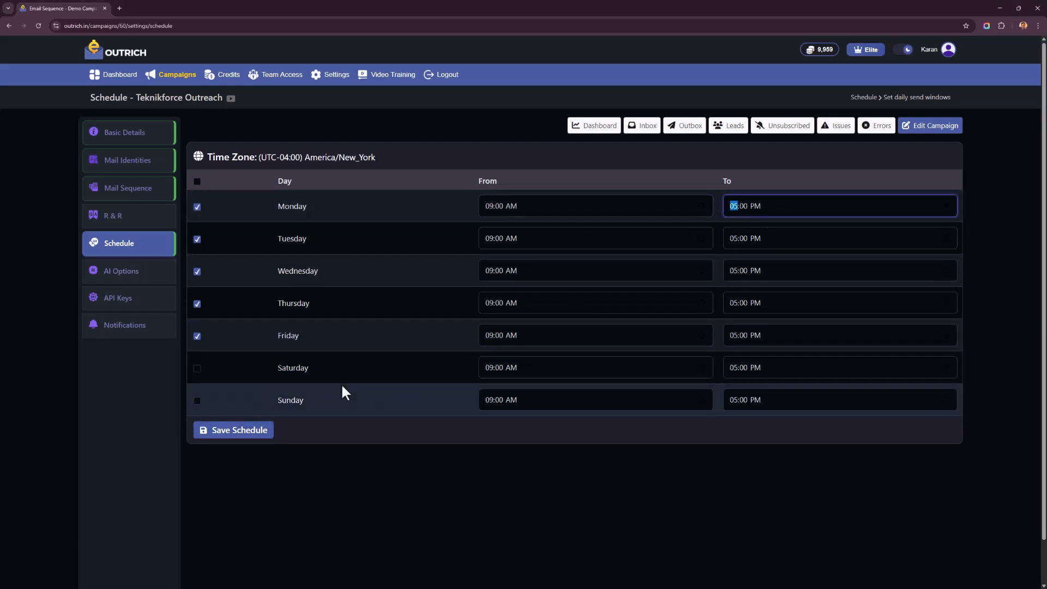
click(267, 433)
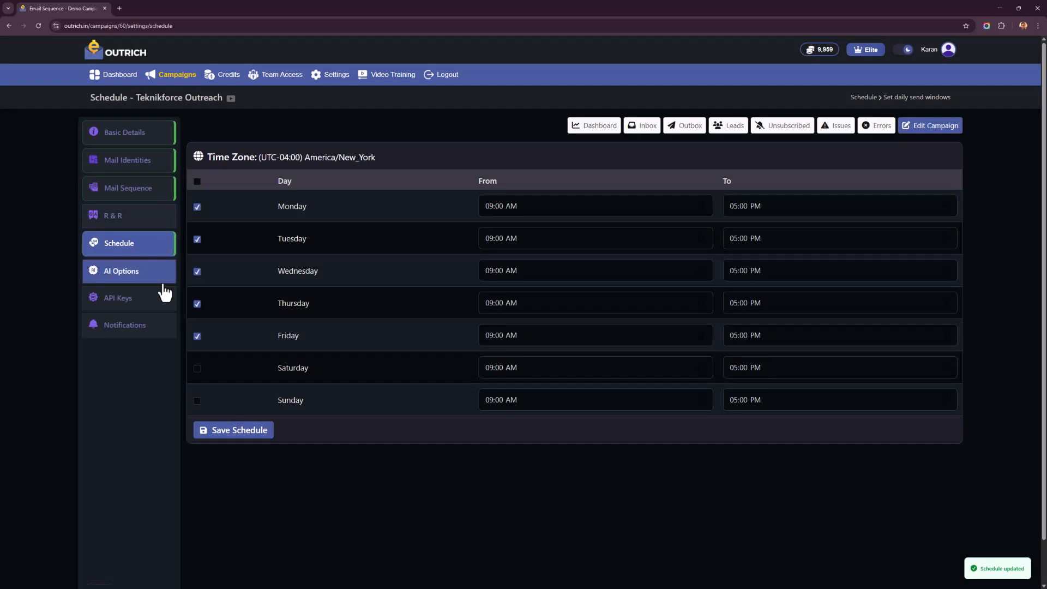
- Review the campaign's AI options and available AI models, keep GPT as the model, and save the options
click(163, 281)
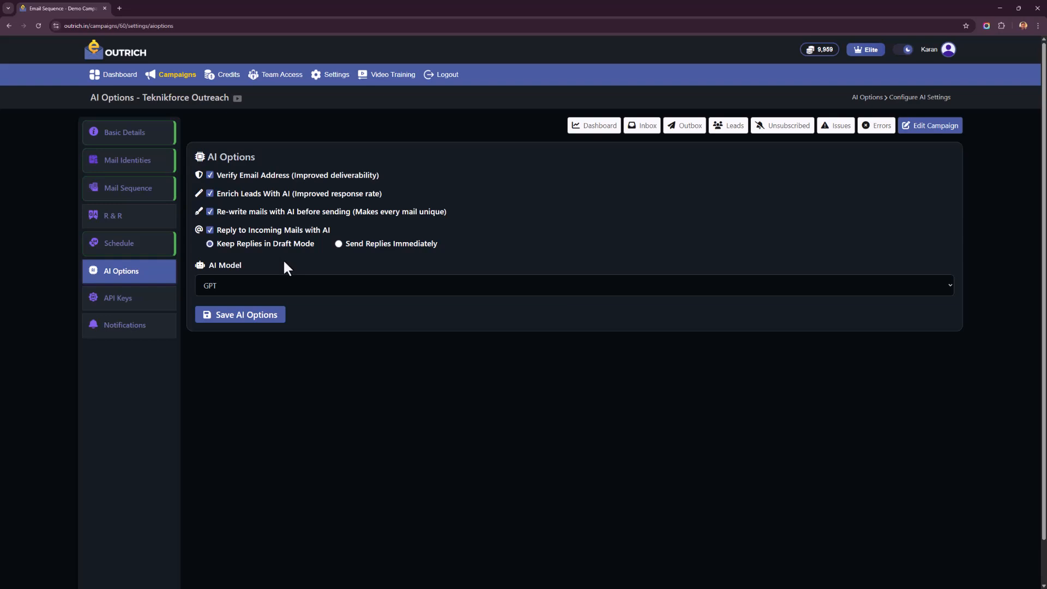
click(283, 294)
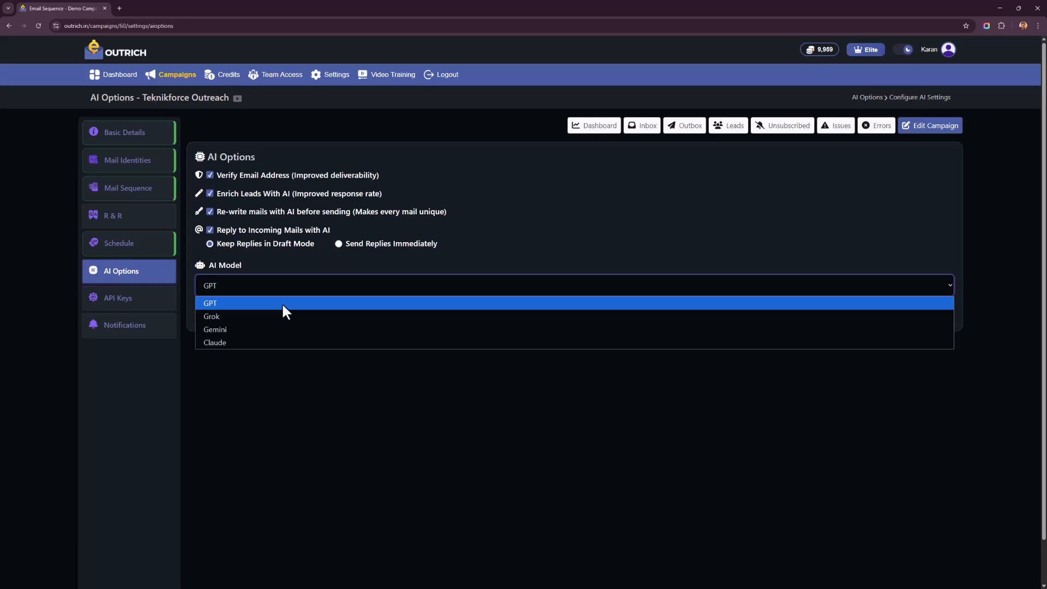
click(290, 402)
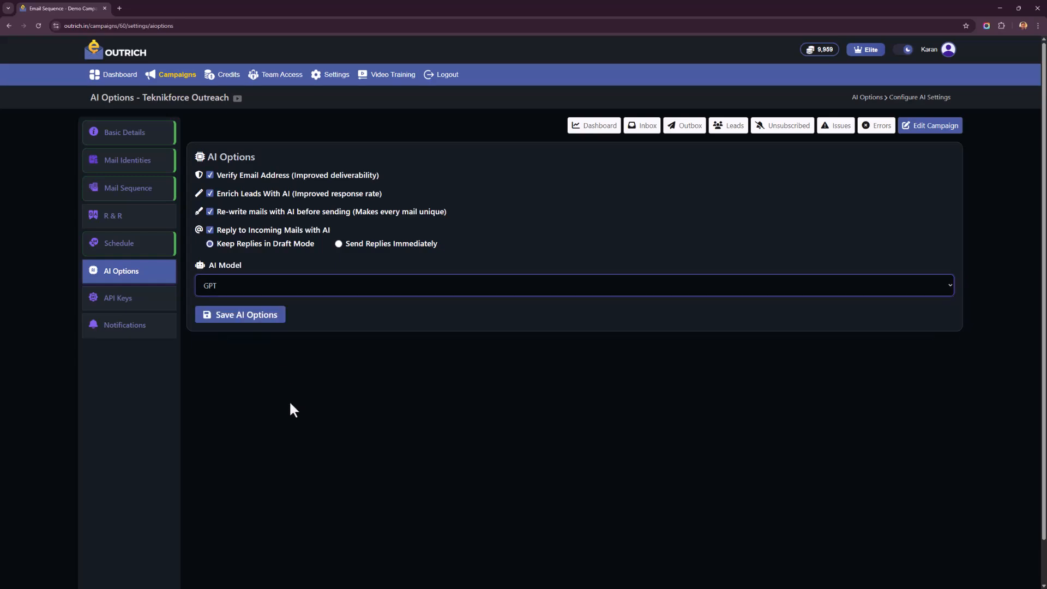
click(257, 317)
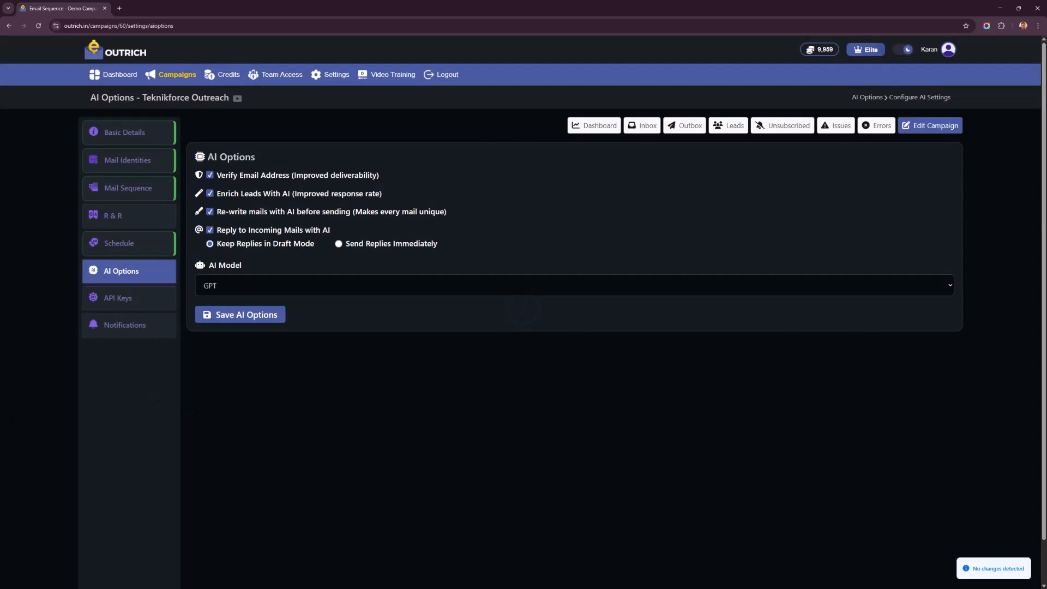
- Examine the campaign's API key management and its email notification settings
click(133, 300)
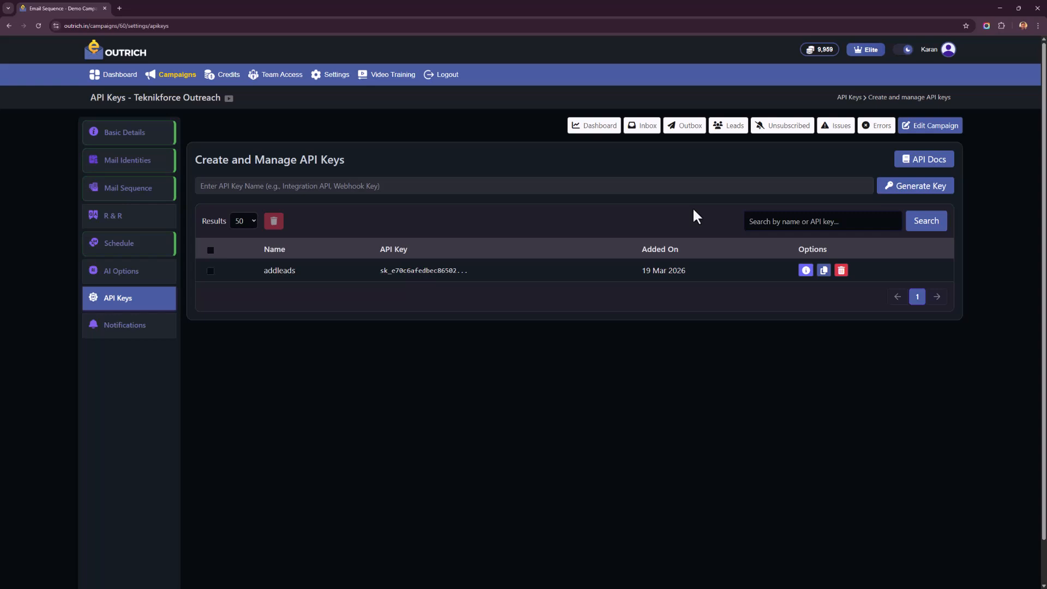
click(146, 335)
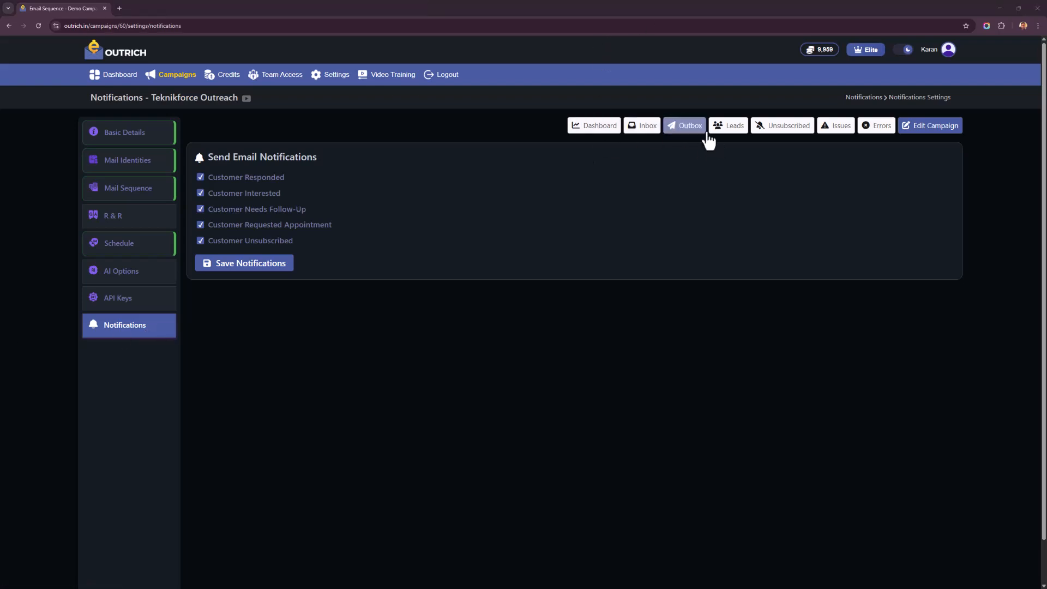
- Open the campaign's leads and look through the whole list
click(734, 134)
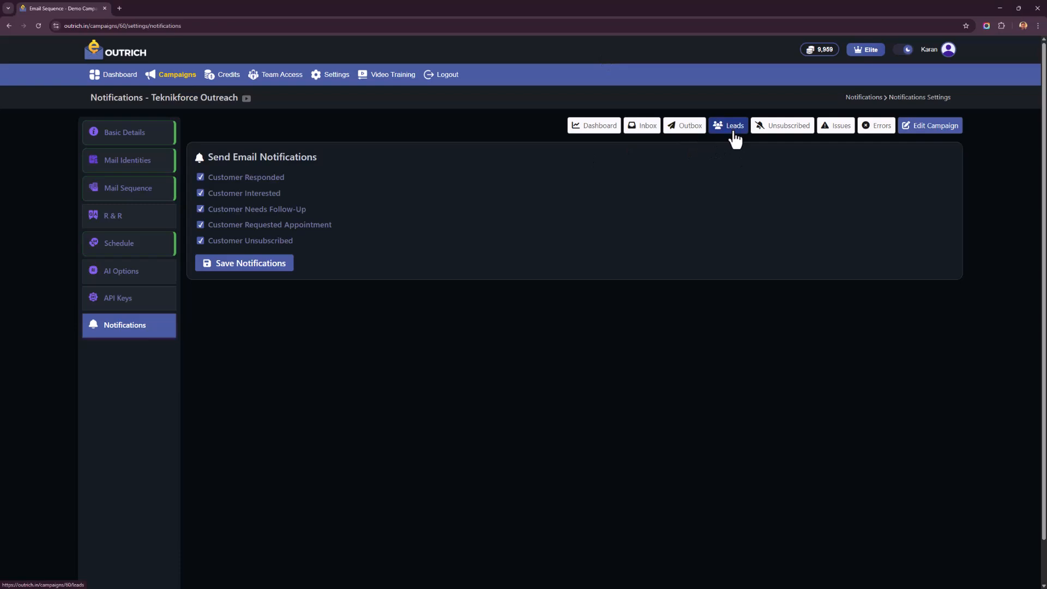
scroll(252, 500, down, 4)
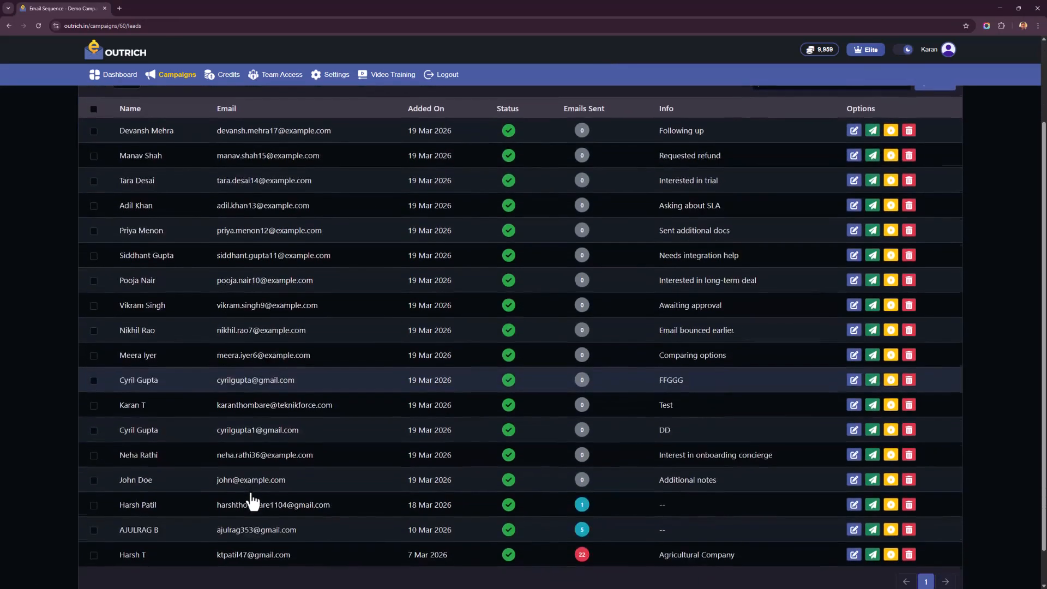
scroll(250, 497, up, 4)
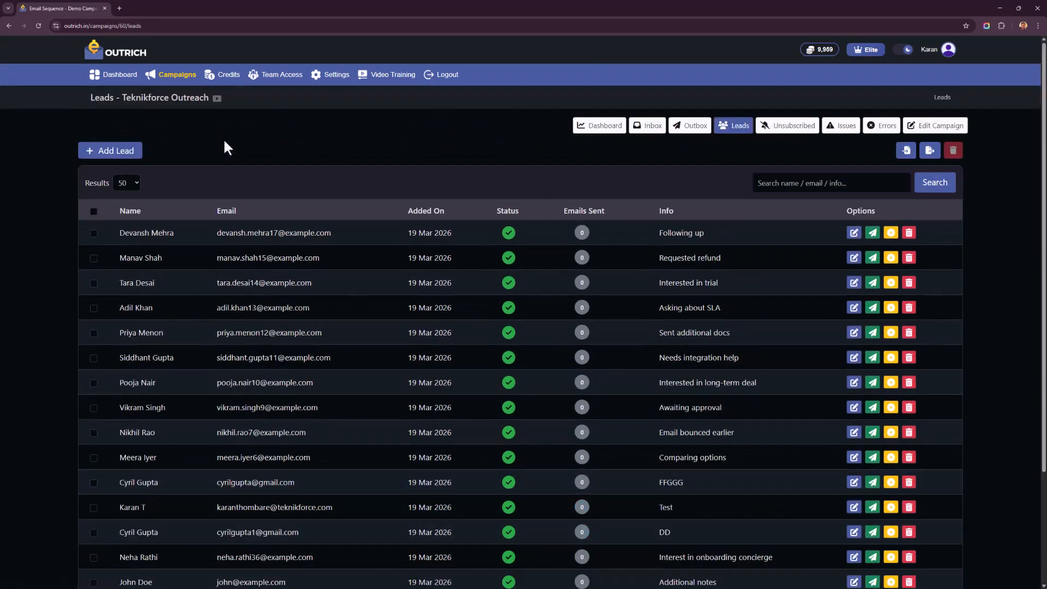
- Open a blank new lead form, examine its fields including the icebreaker, and return to the leads list without adding a lead
click(131, 150)
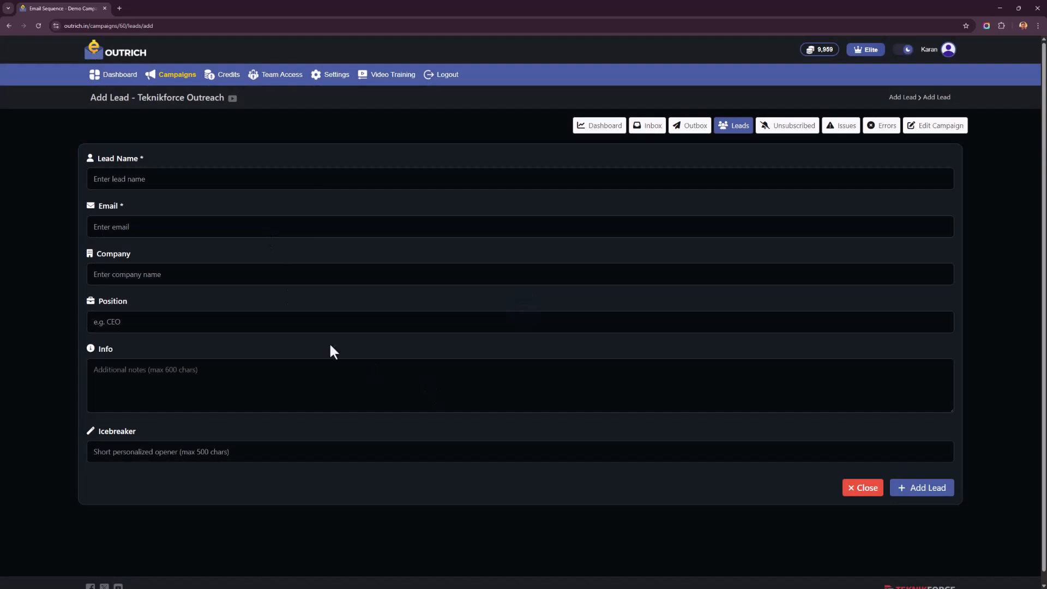
right_click(53, 173)
click(190, 455)
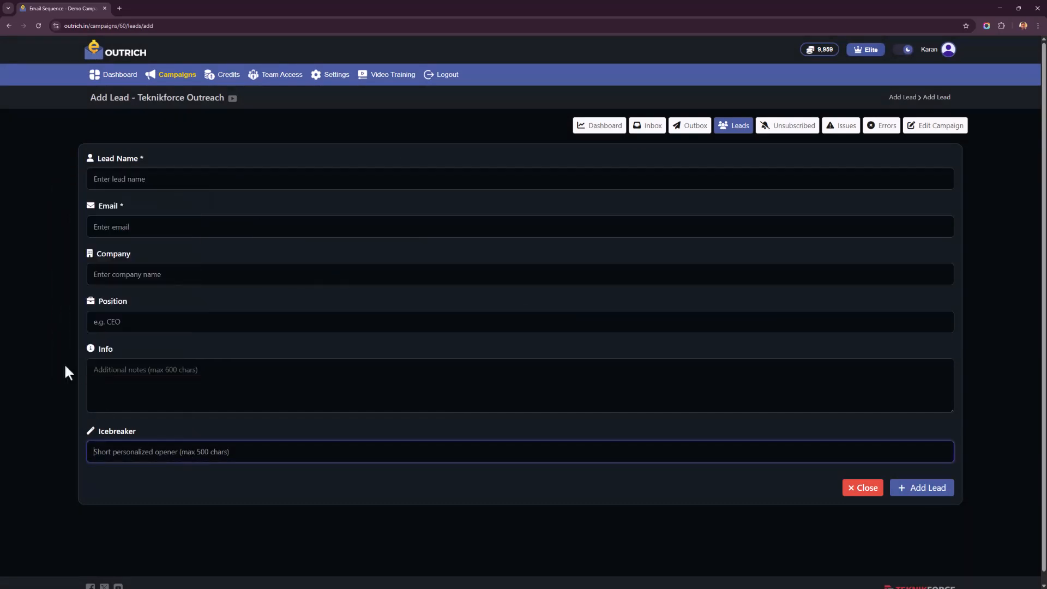
right_click(51, 319)
click(82, 333)
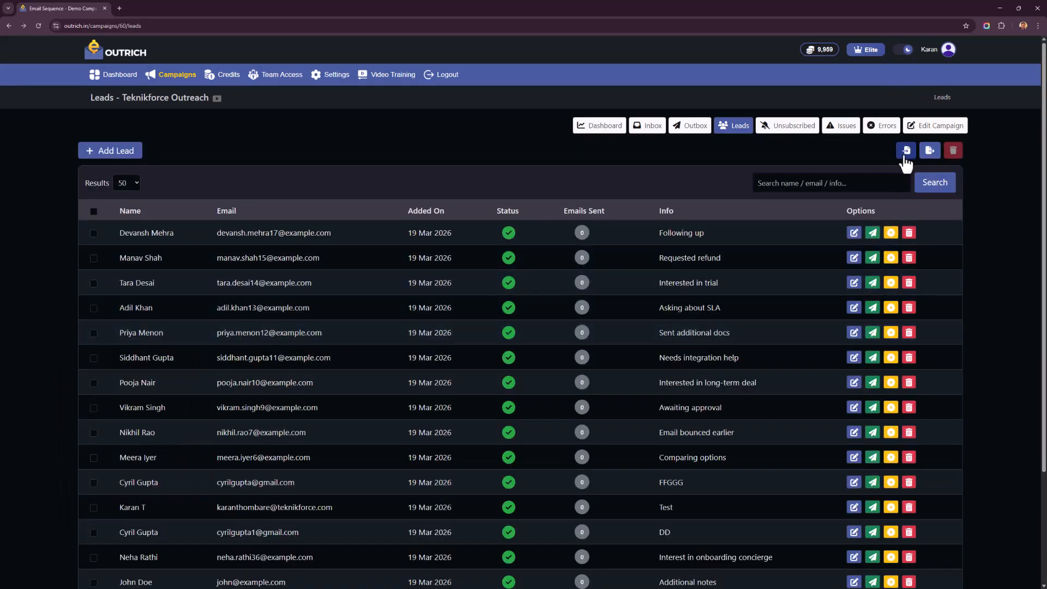
- Examine the CSV format required for importing leads, close the import dialog, and look over the options of the listed leads
click(901, 156)
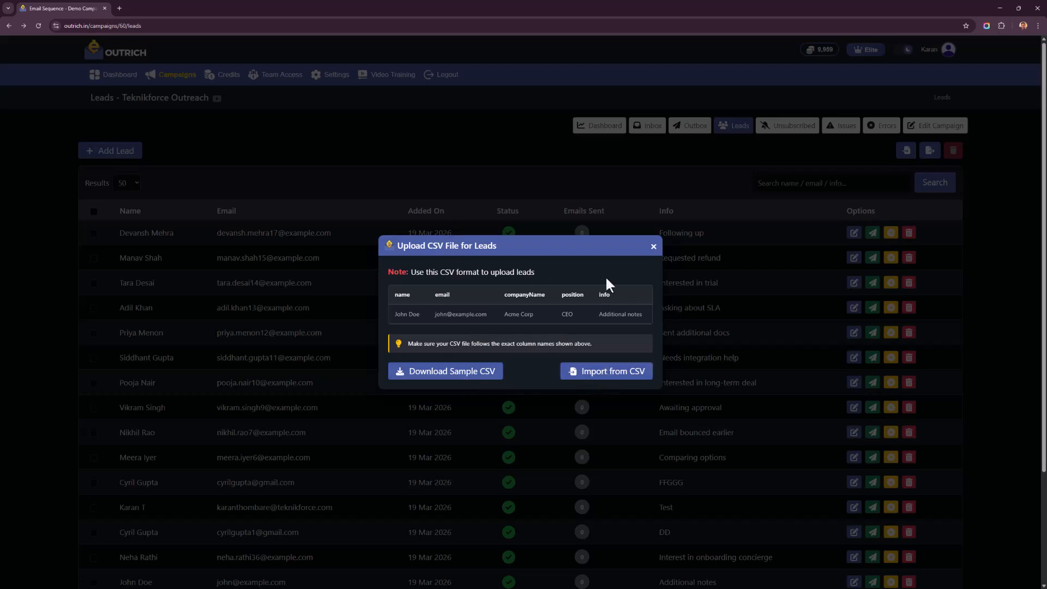
click(653, 246)
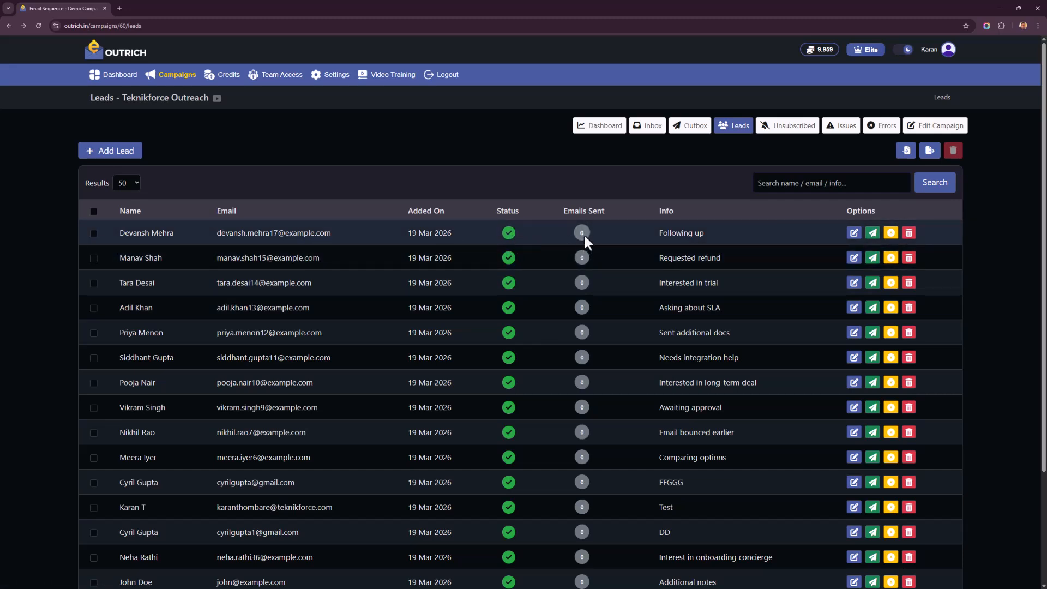
scroll(585, 234, down, 1)
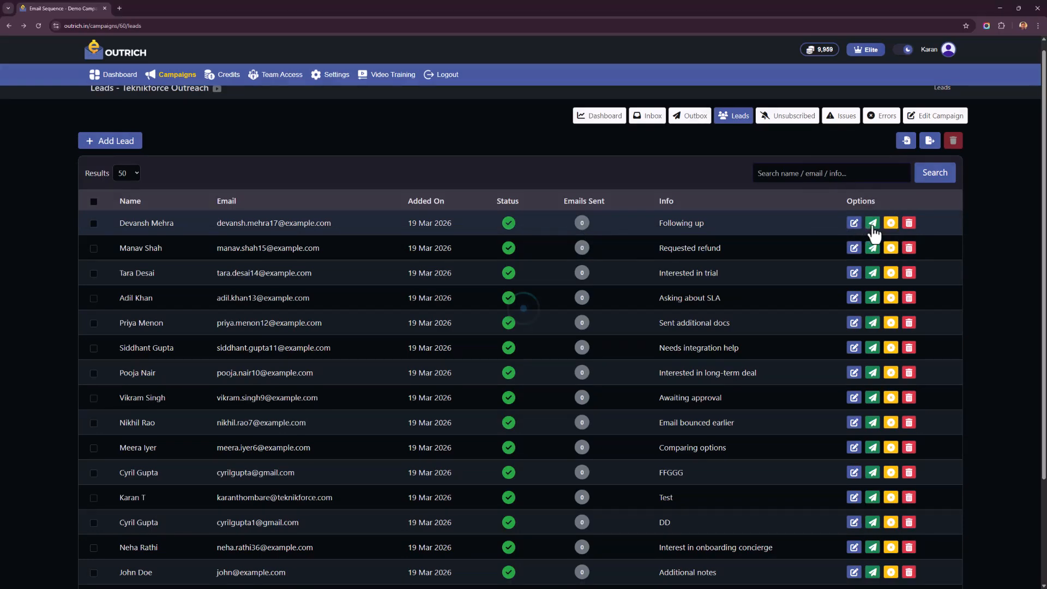
- Open the send email form for the first lead, examine its fields including the icebreaker, and return to the leads list without sending
click(872, 223)
scroll(562, 297, down, 1)
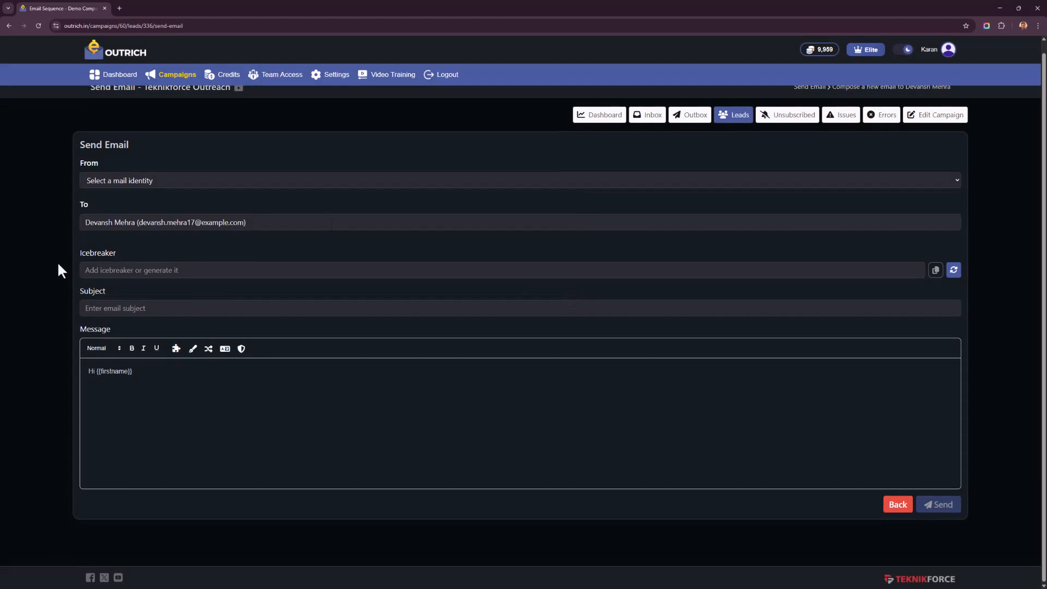
right_click(58, 264)
click(764, 276)
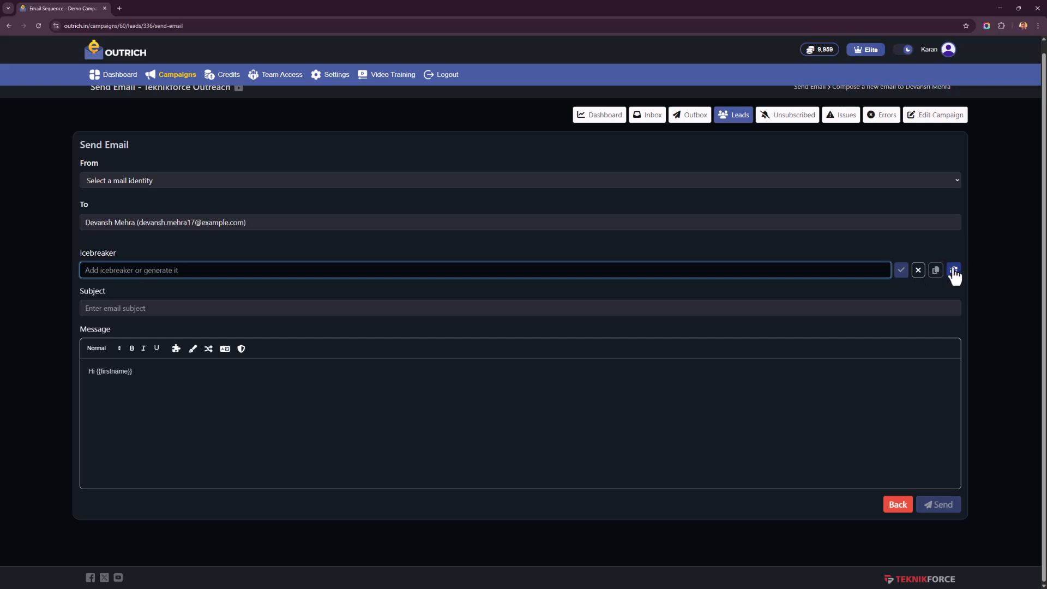
right_click(51, 279)
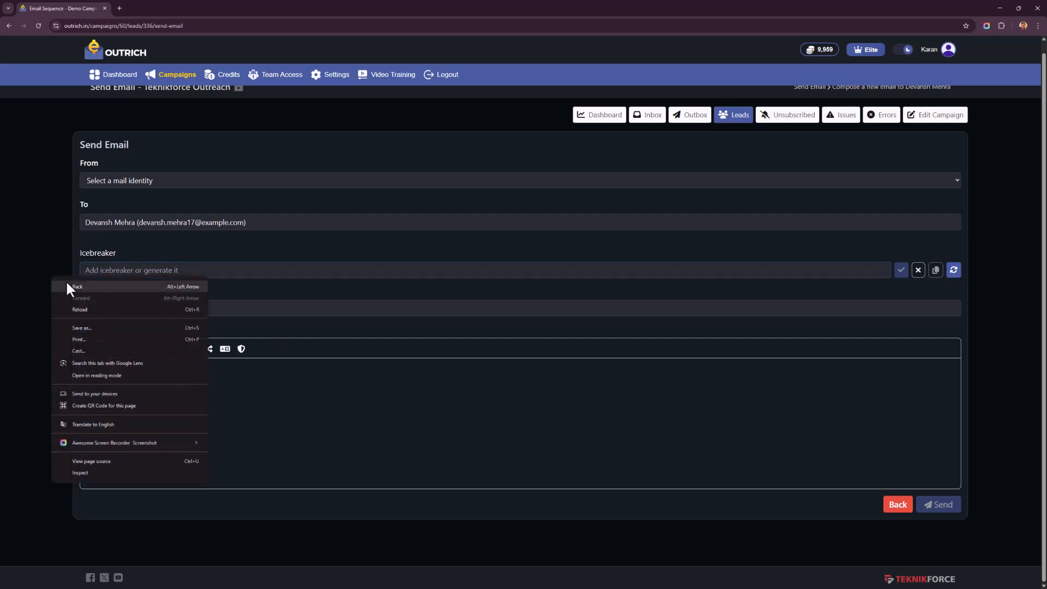
click(77, 286)
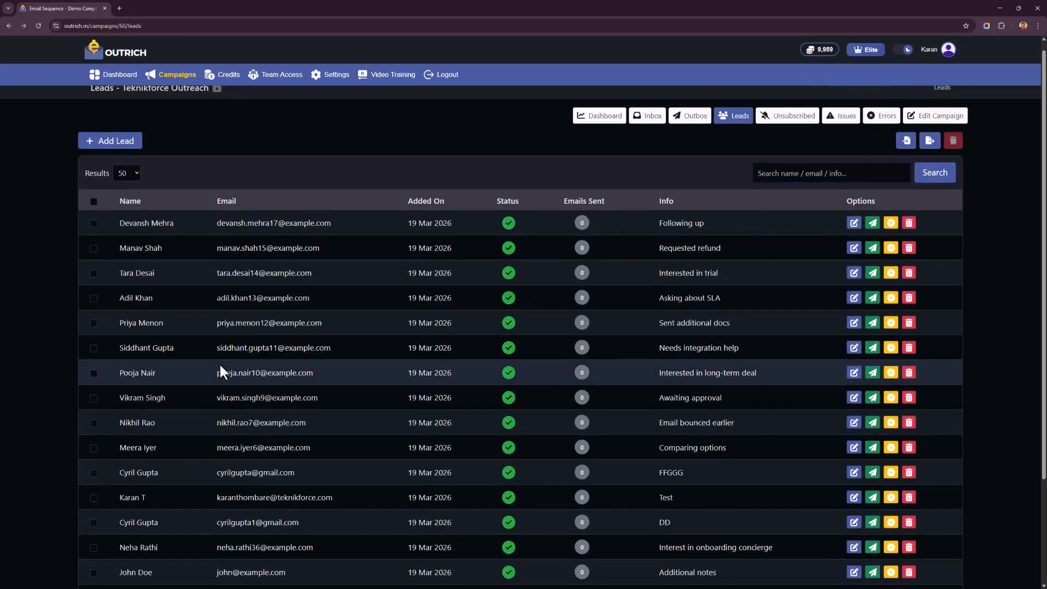
scroll(219, 362, down, 4)
scroll(302, 254, up, 3)
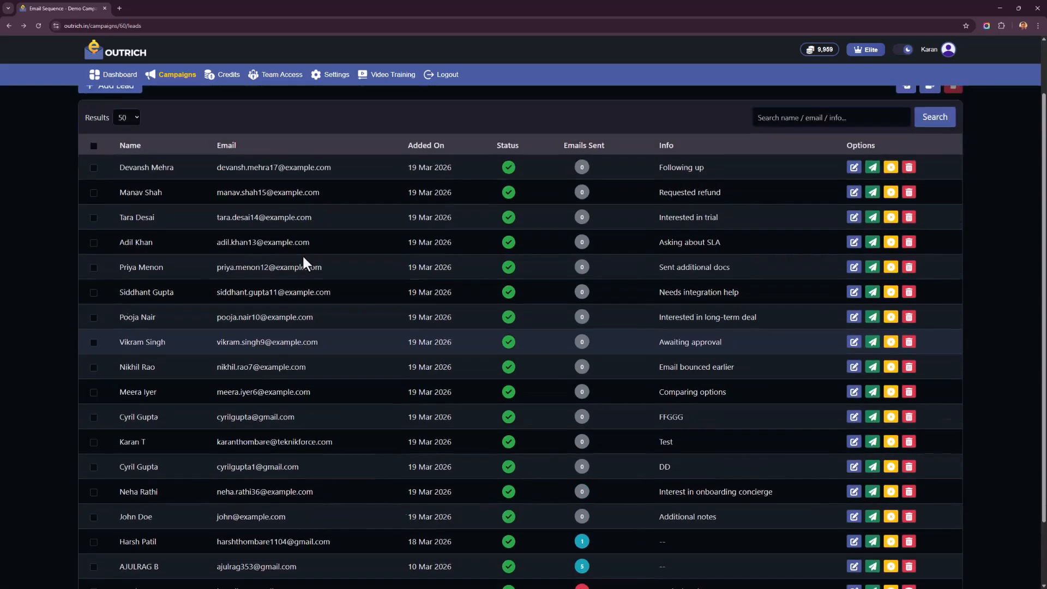
scroll(302, 254, up, 1)
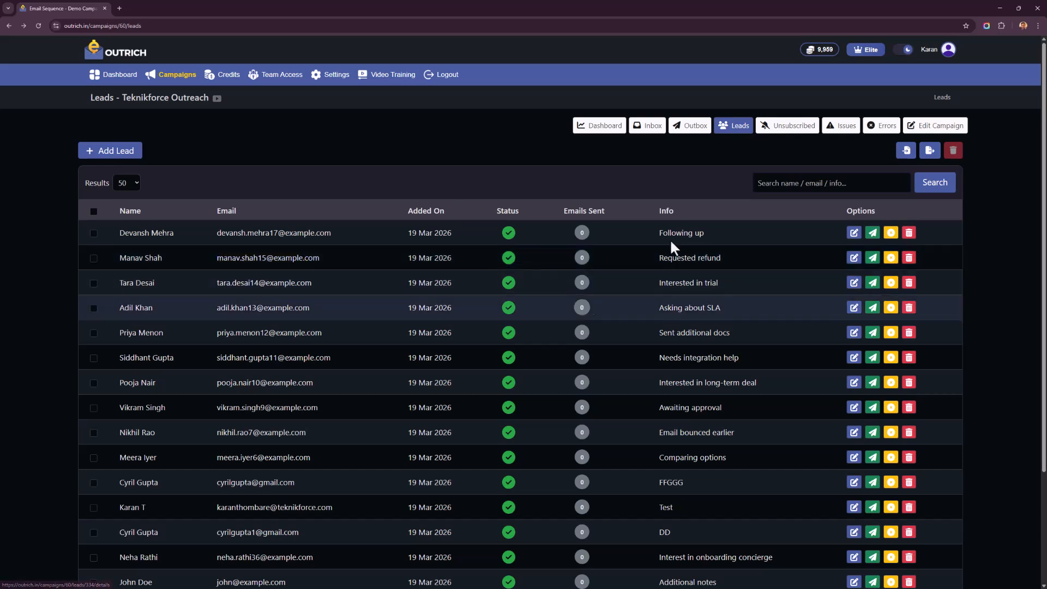
- Open the first lead for editing, examine its details and icebreaker field, and return to the leads list without updating it
click(853, 233)
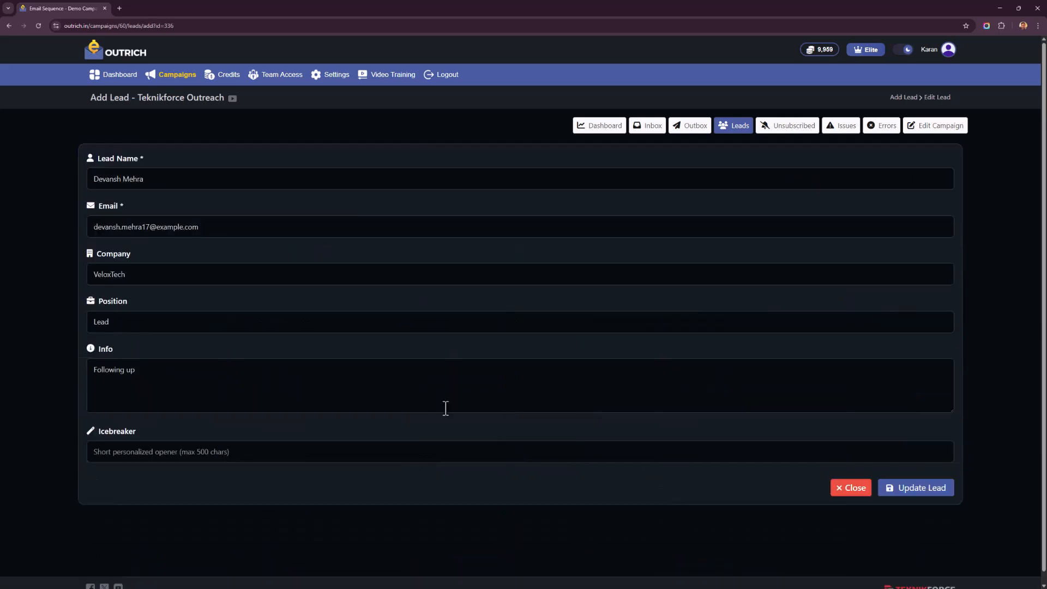
right_click(43, 400)
click(183, 457)
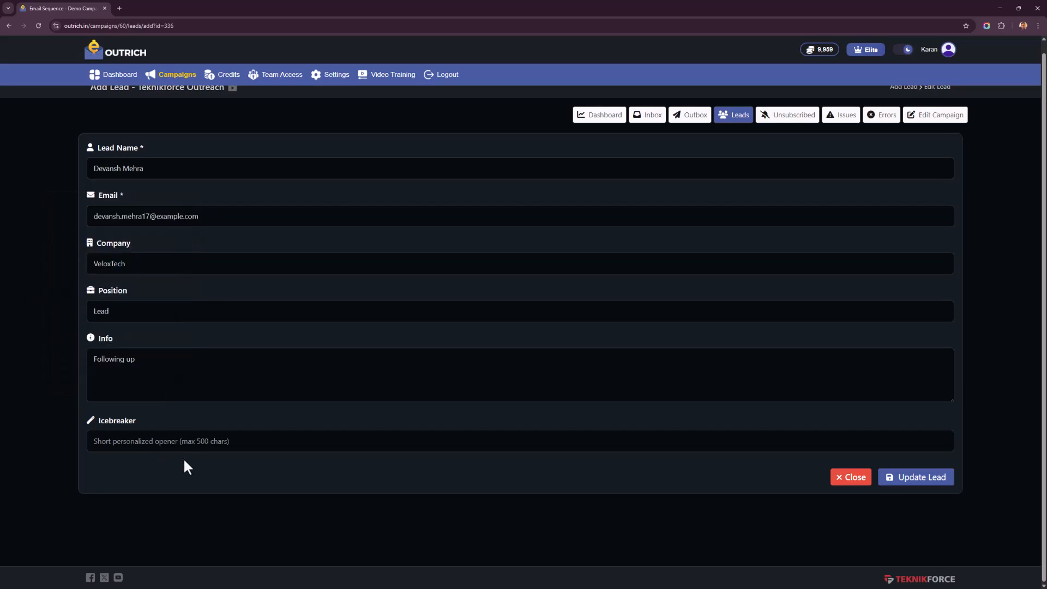
right_click(53, 274)
click(67, 285)
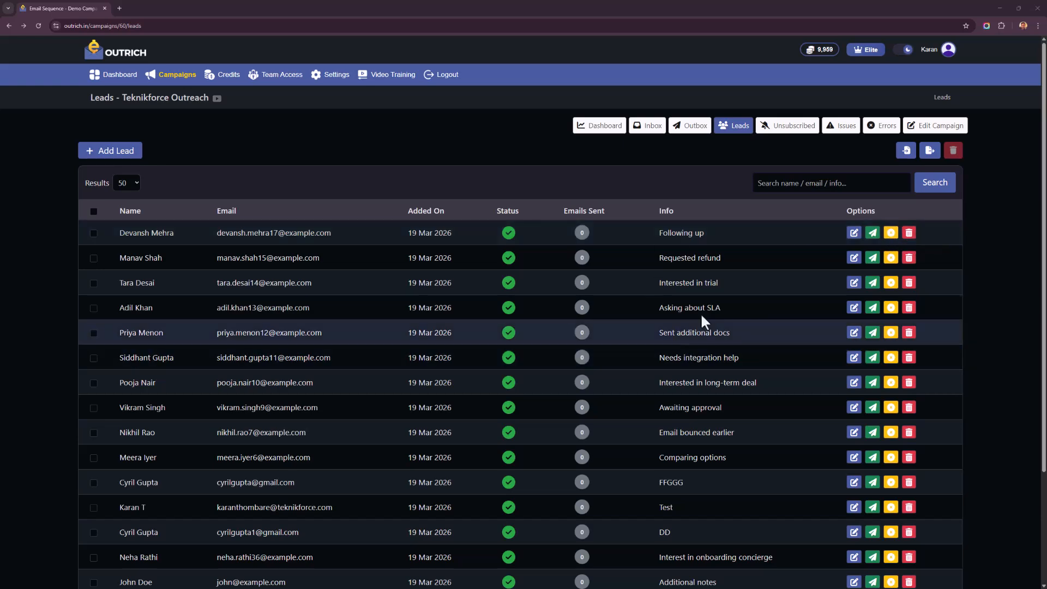
- Open the details of the lead added on 10 Mar 2026, examine its outcome and email history, and return to the leads list
scroll(684, 364, down, 1)
scroll(684, 364, up, 1)
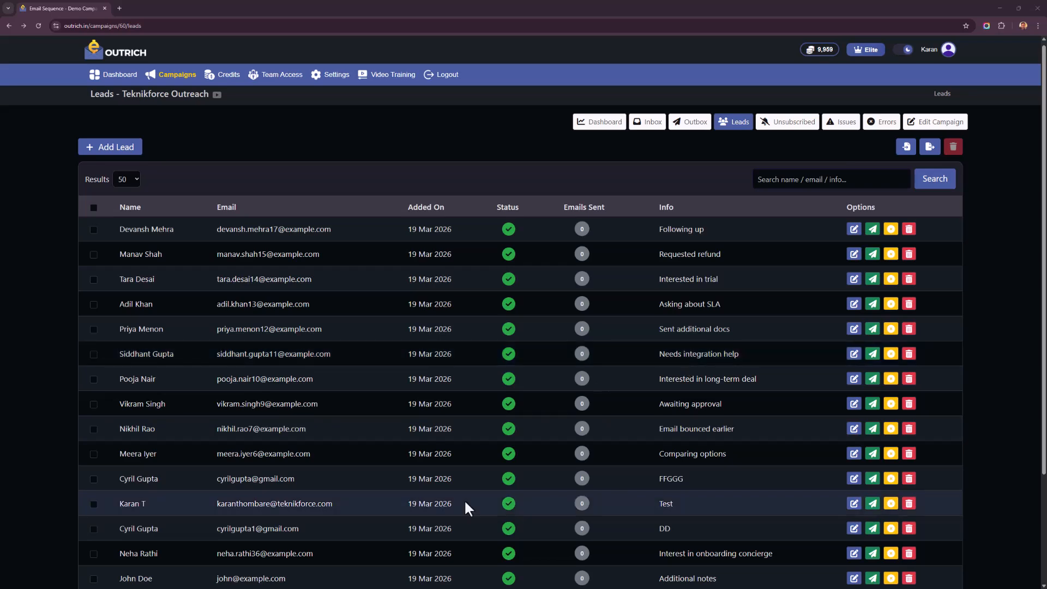
scroll(464, 499, down, 3)
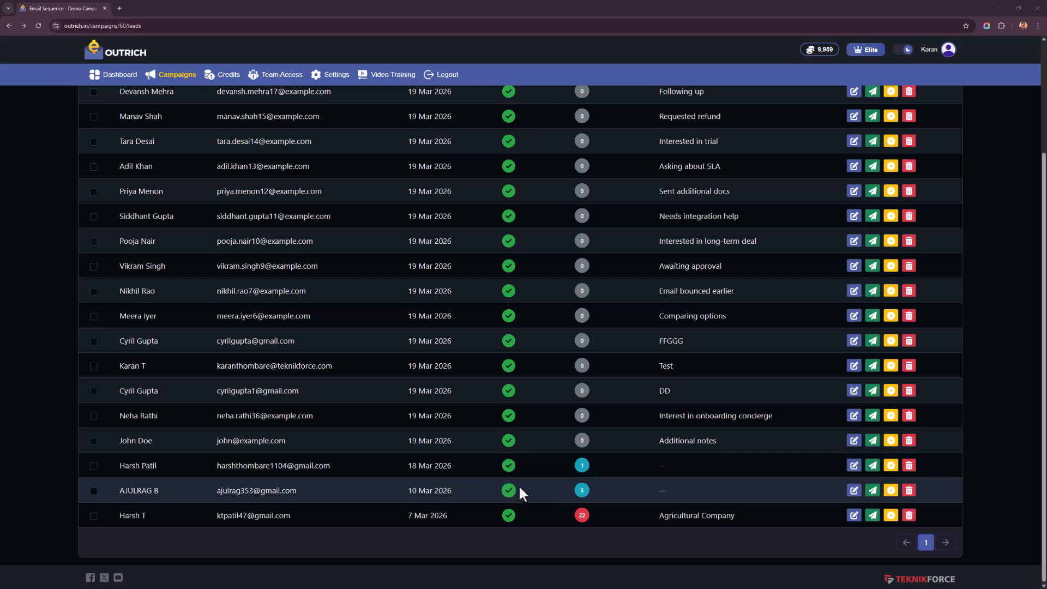
click(282, 490)
scroll(152, 401, down, 3)
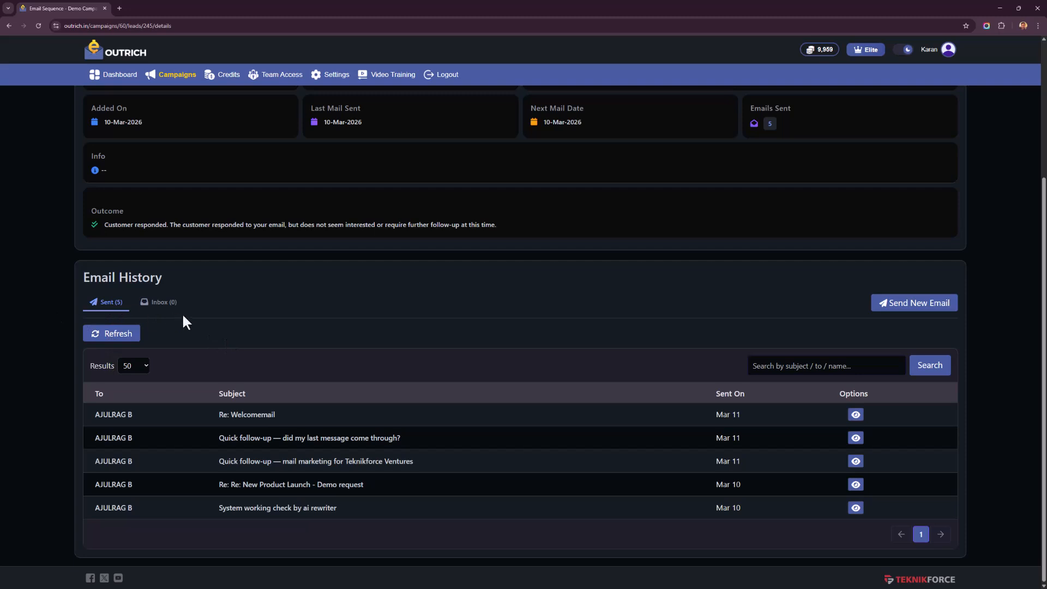
right_click(14, 281)
click(39, 291)
- Open the details of the Agricultural Company lead, examine its sent and received emails, and return to the leads list
click(234, 515)
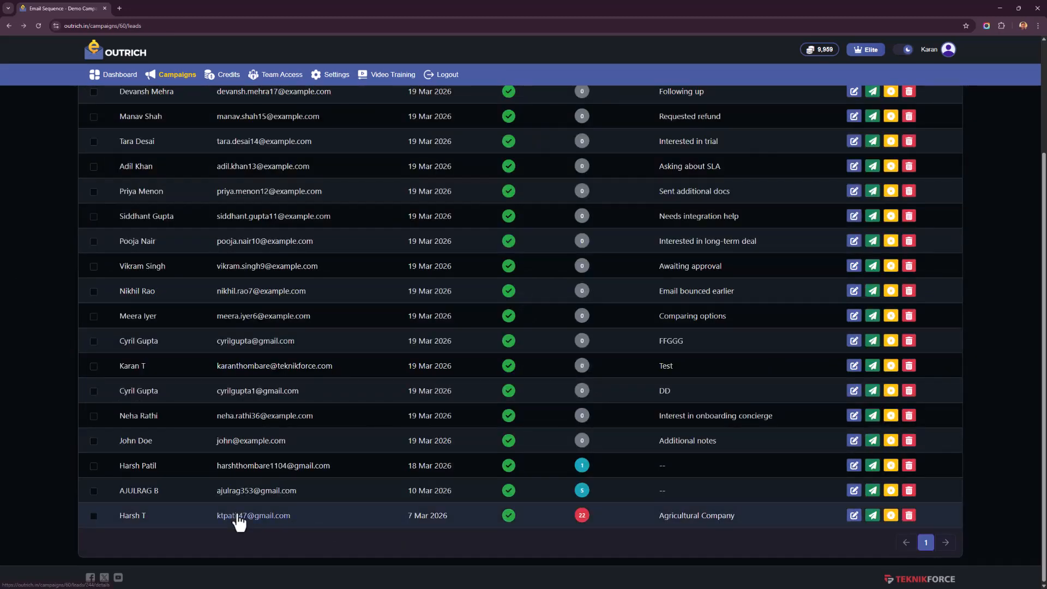
scroll(139, 398, down, 5)
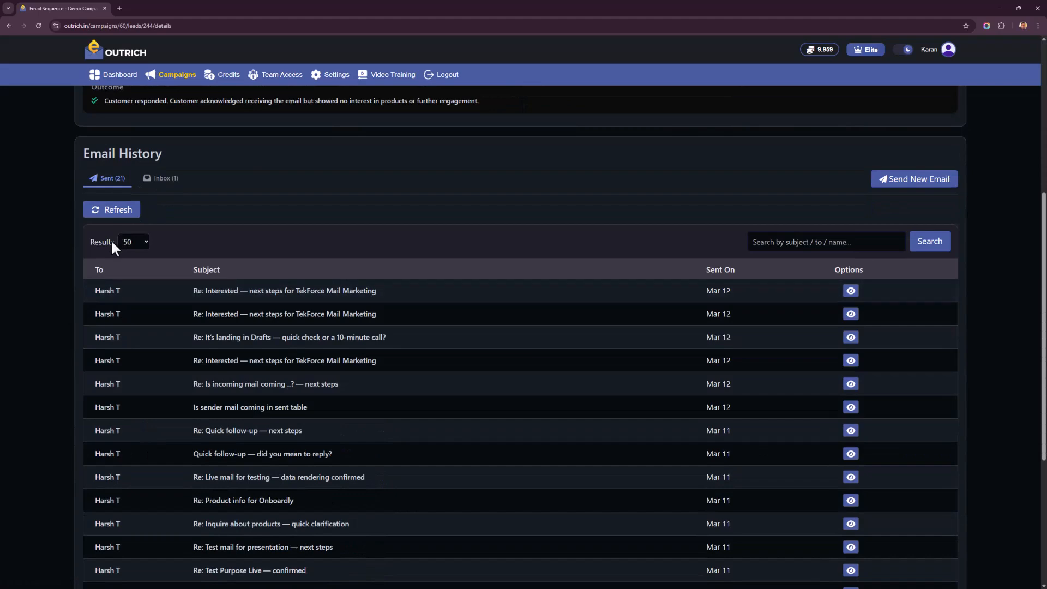
scroll(133, 344, down, 5)
scroll(134, 345, up, 5)
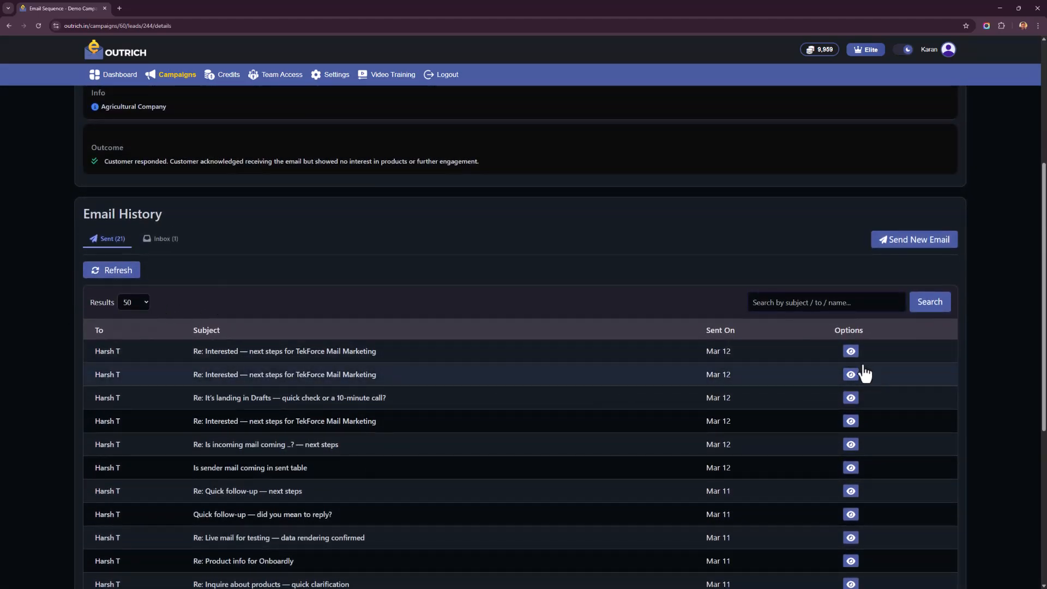
click(156, 245)
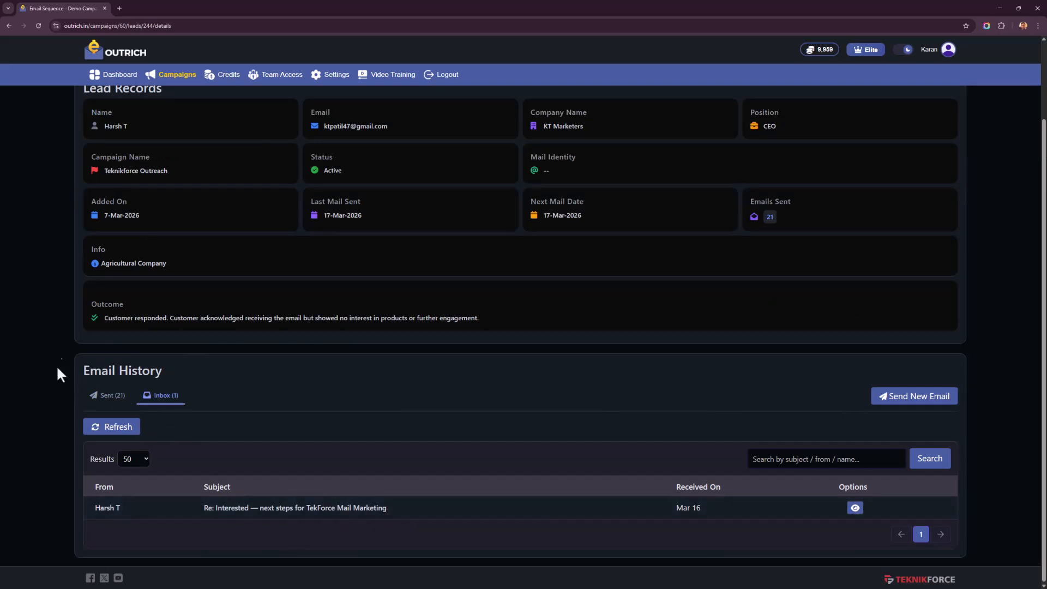
right_click(58, 339)
click(79, 351)
scroll(80, 352, up, 3)
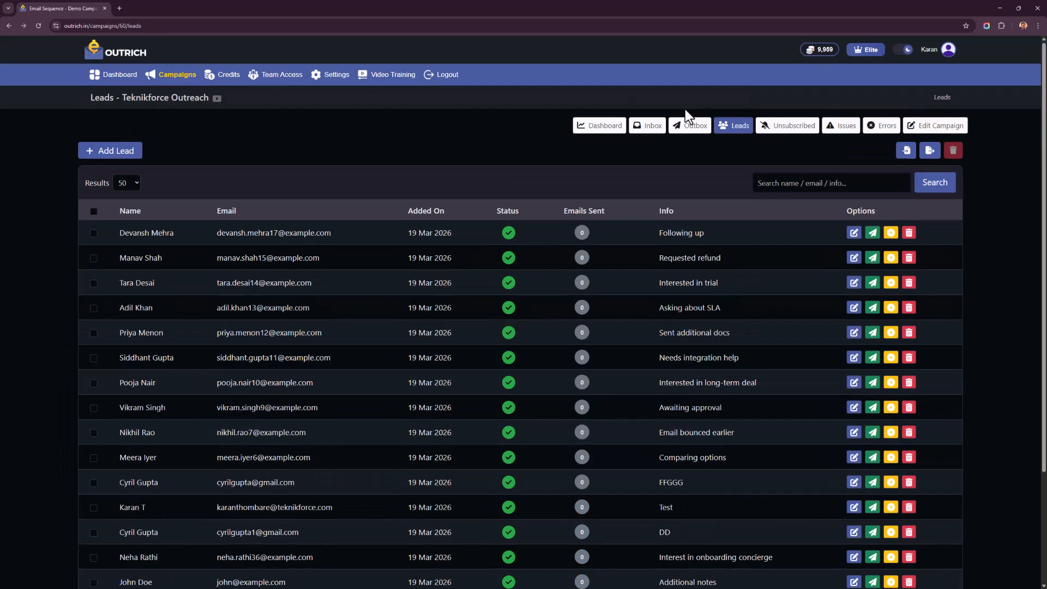
- Read the inbox email "Re: Interested — next steps for TekForce Mail Marketing", view its reply form, and return to the inbox without replying
click(637, 137)
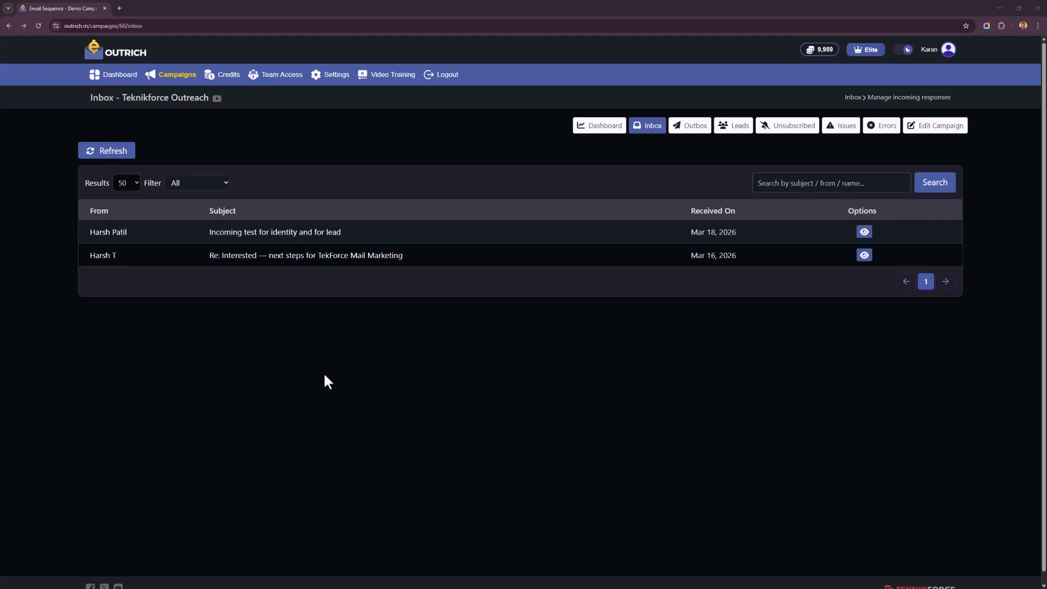
click(451, 260)
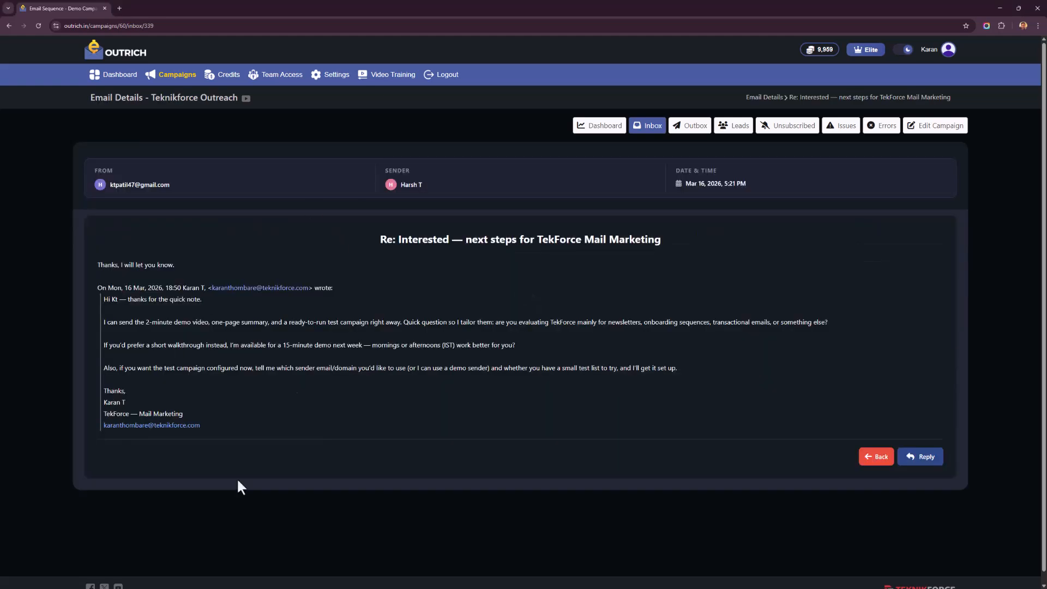
click(923, 456)
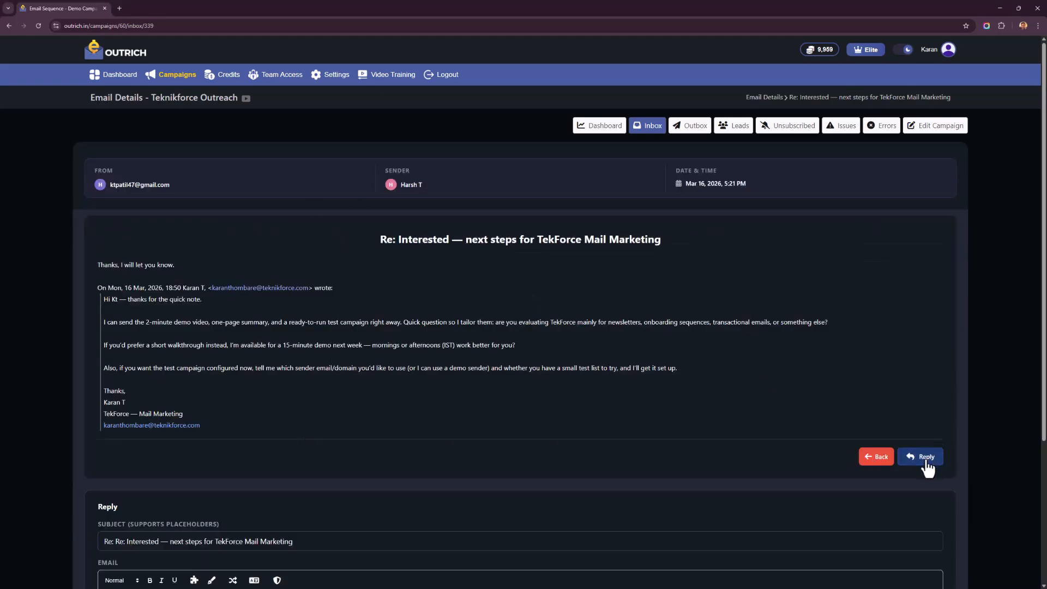
right_click(25, 242)
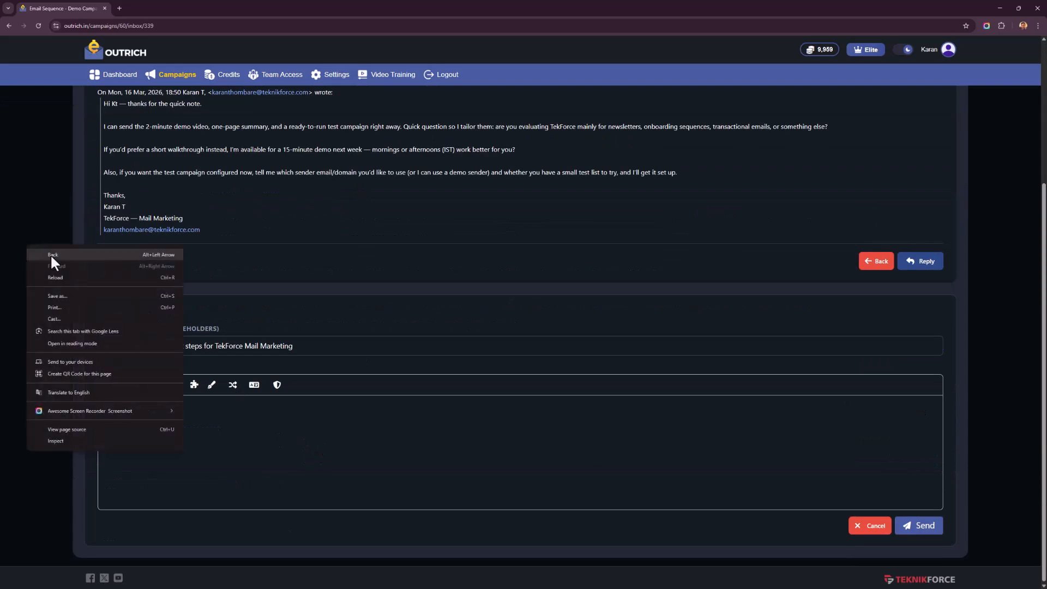
click(57, 257)
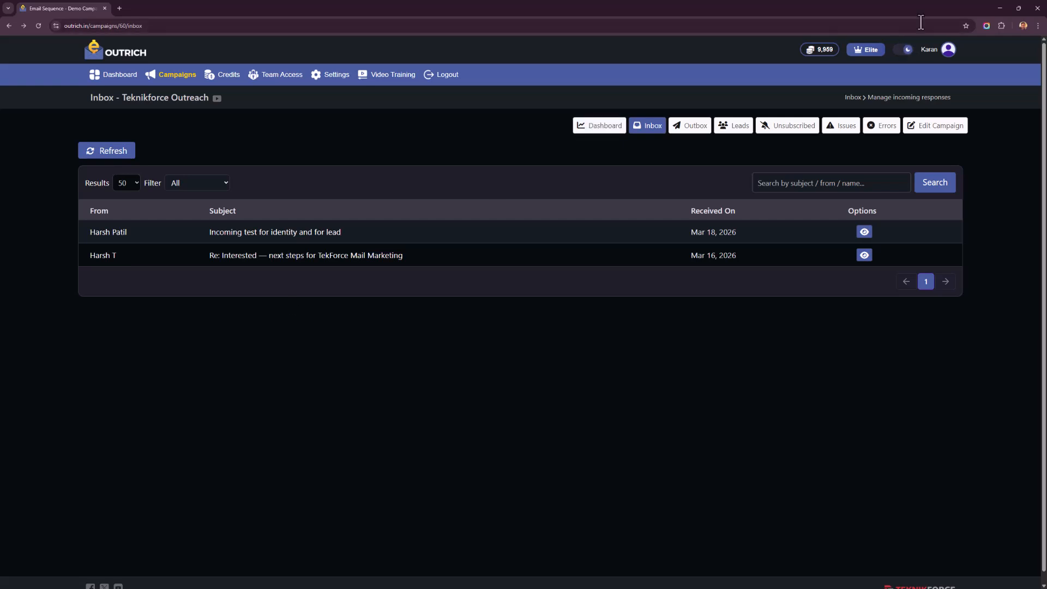
- Open the campaign's outbox and look through the whole list of drafts and sent emails
click(691, 123)
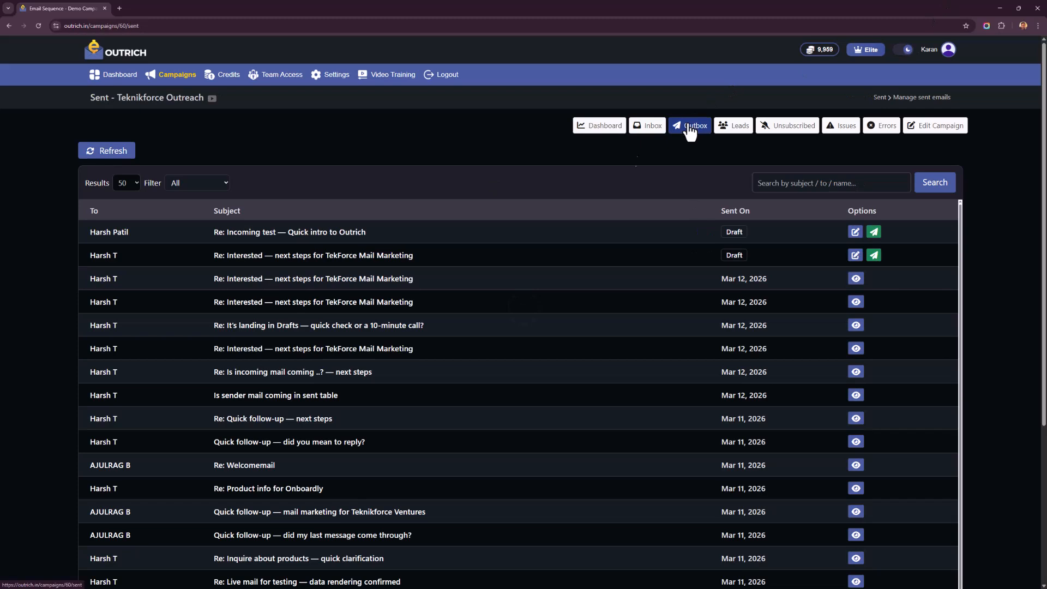
scroll(314, 447, down, 2)
scroll(346, 449, up, 3)
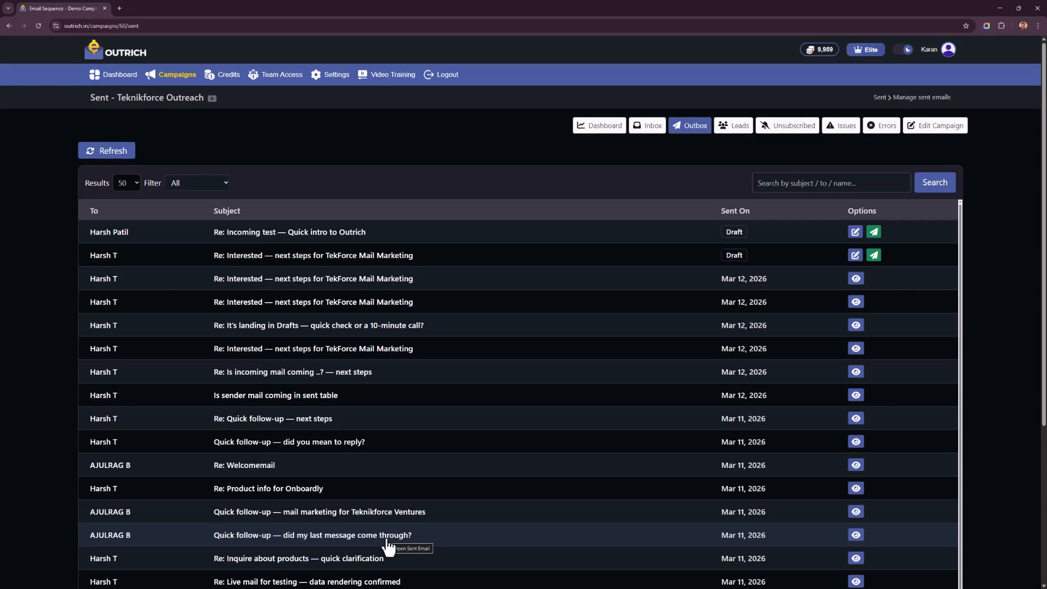
scroll(467, 416, down, 6)
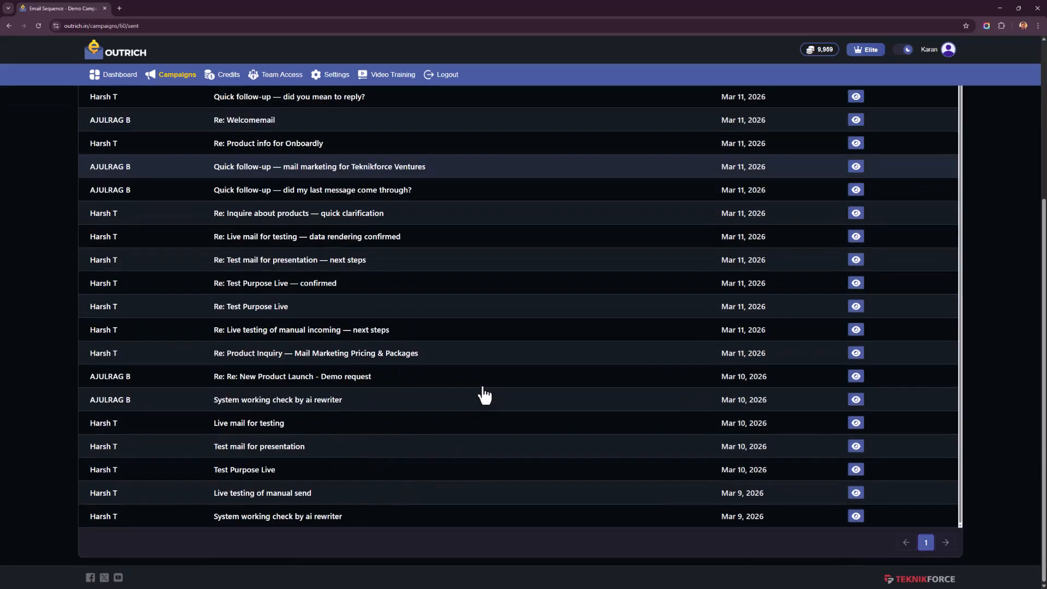
scroll(483, 395, up, 6)
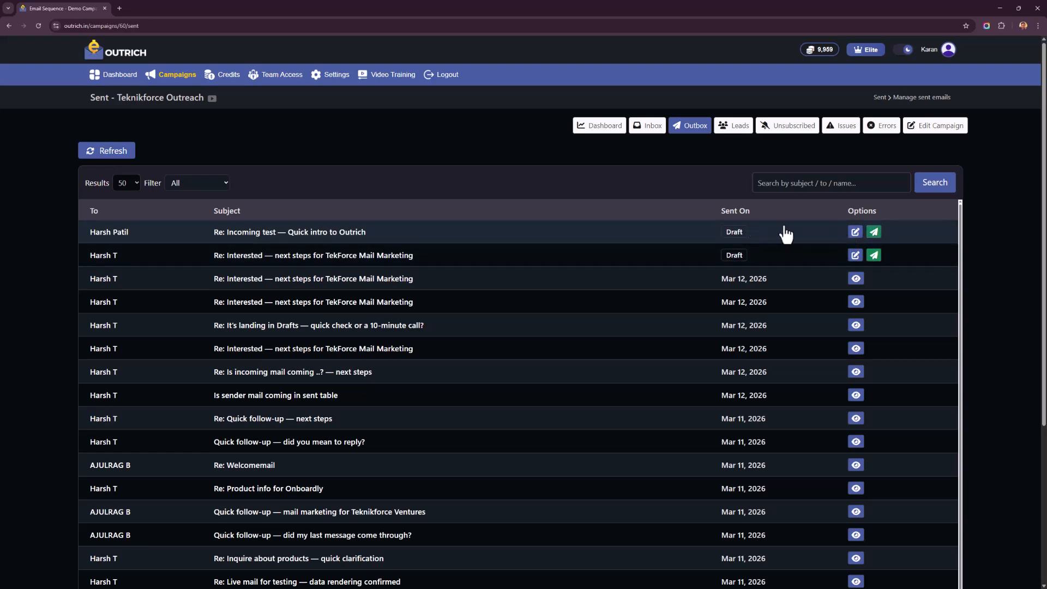
- Open the draft "Re: Incoming test — Quick intro to Outrich" and examine its message and its save and send options
click(855, 233)
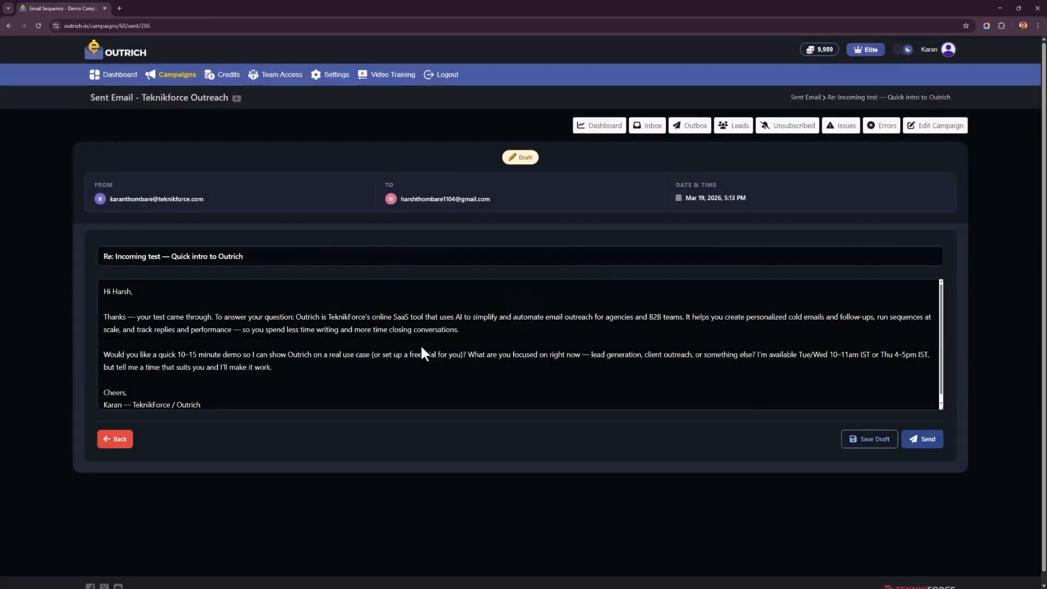
scroll(332, 349, down, 1)
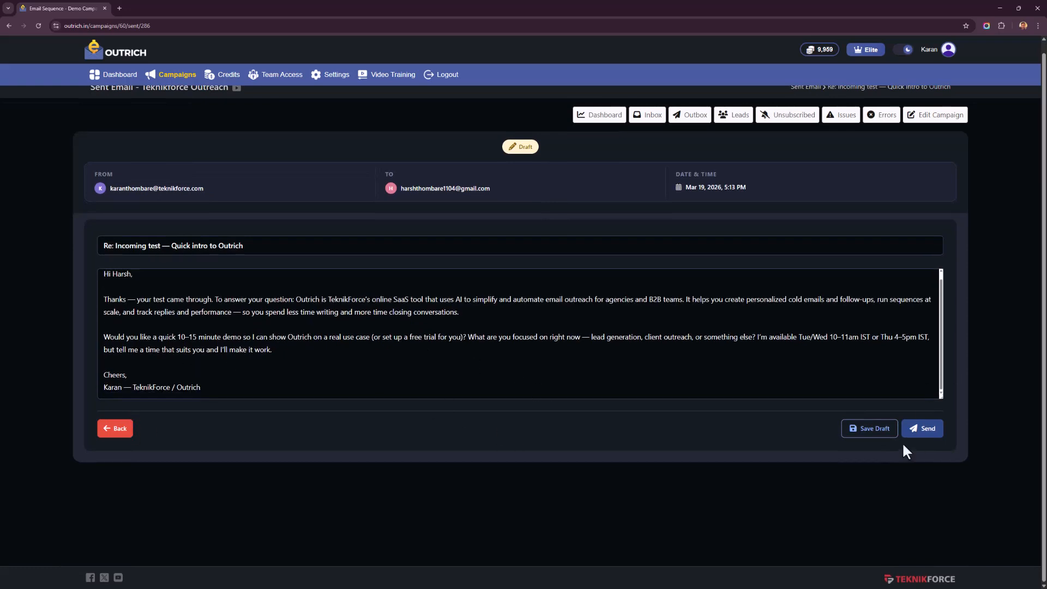
click(921, 428)
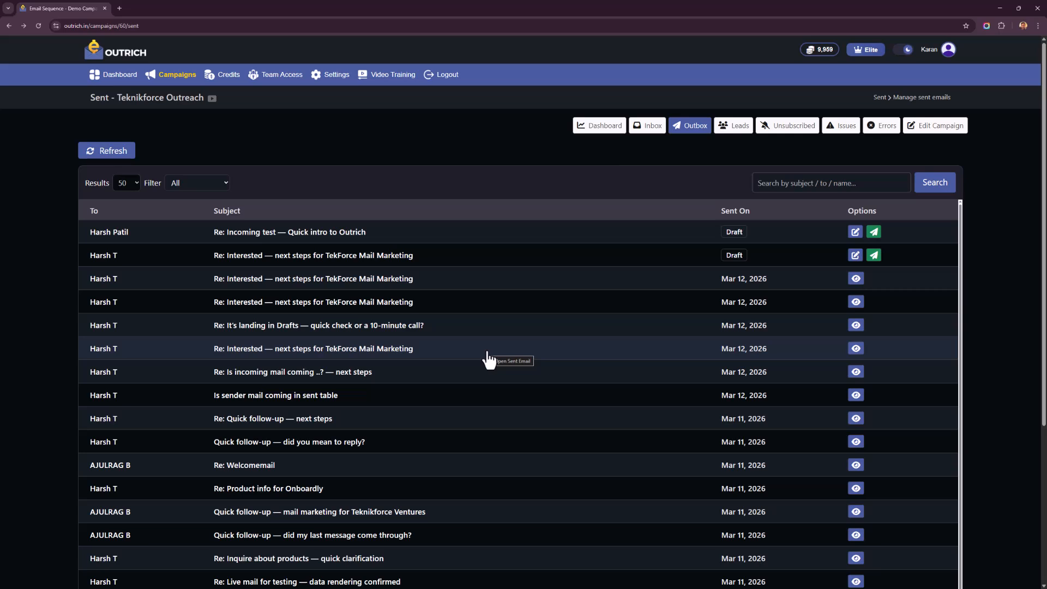
- Examine the campaign's unsubscribed leads and its issues page
click(790, 125)
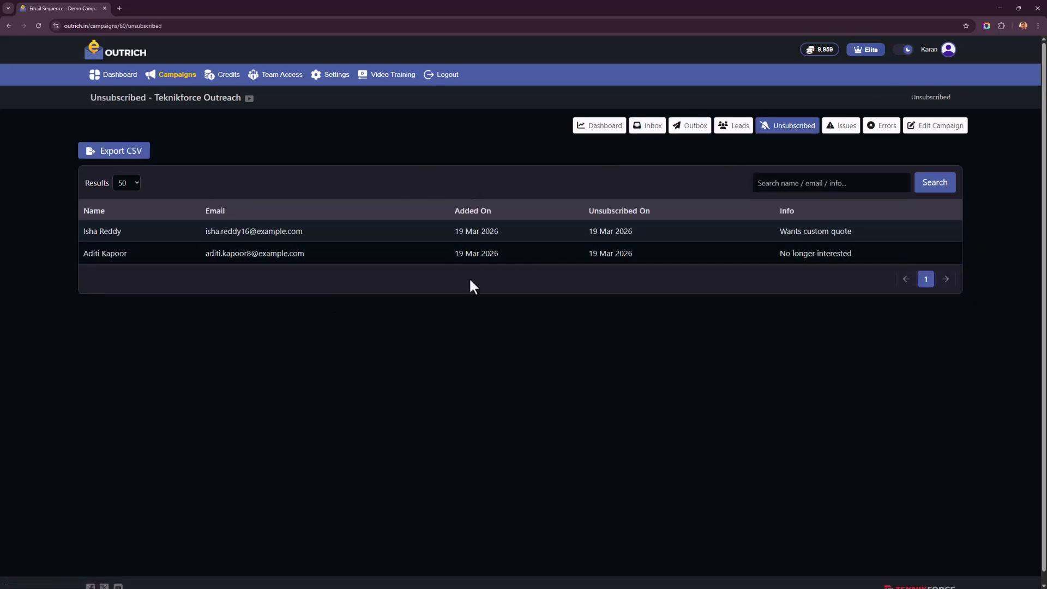
click(840, 140)
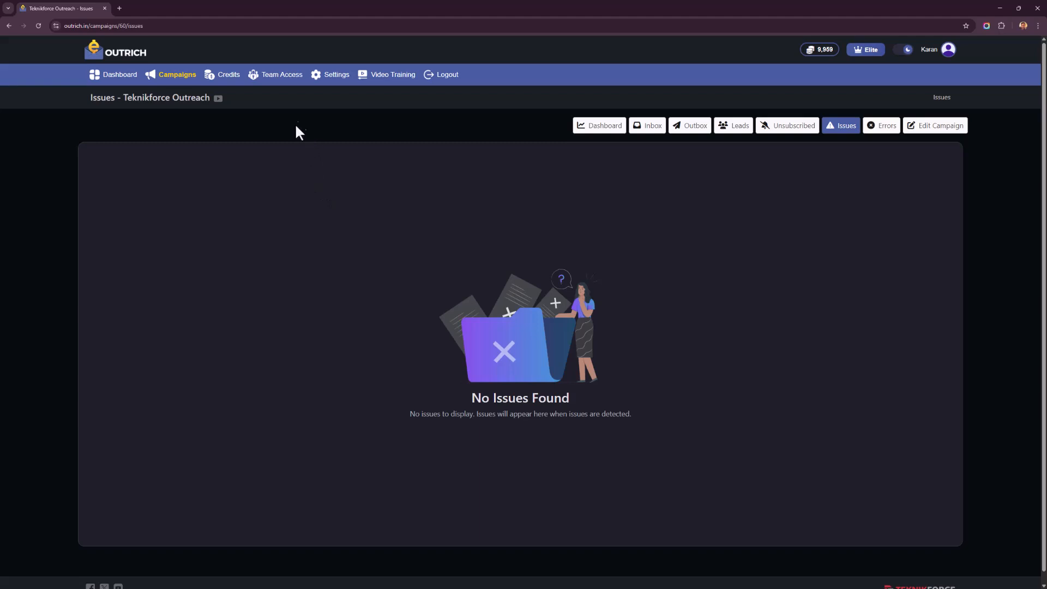
- Examine the account's team members list and open the main dashboard
click(281, 76)
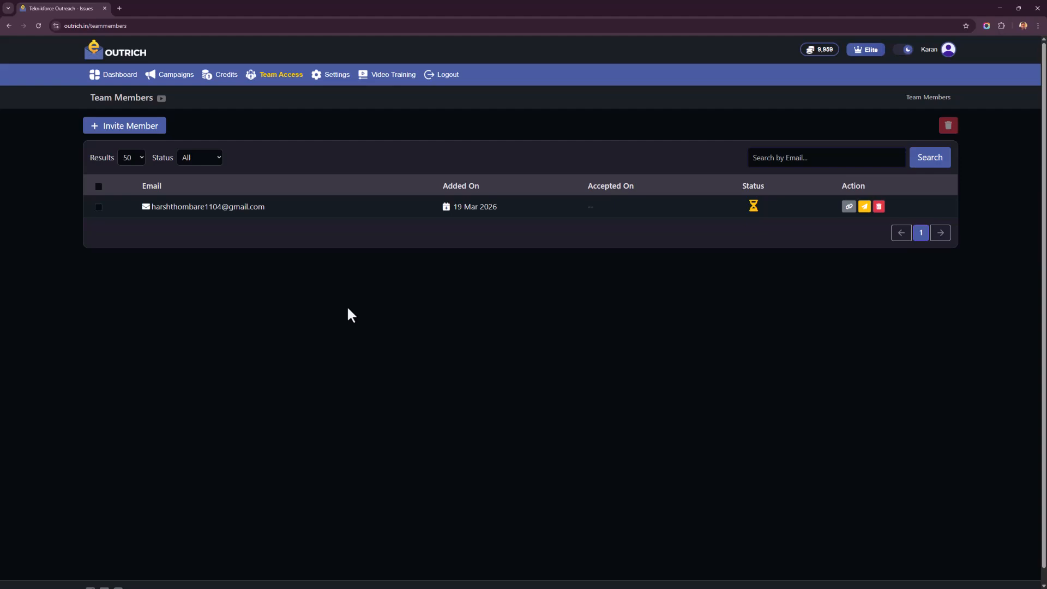
click(112, 74)
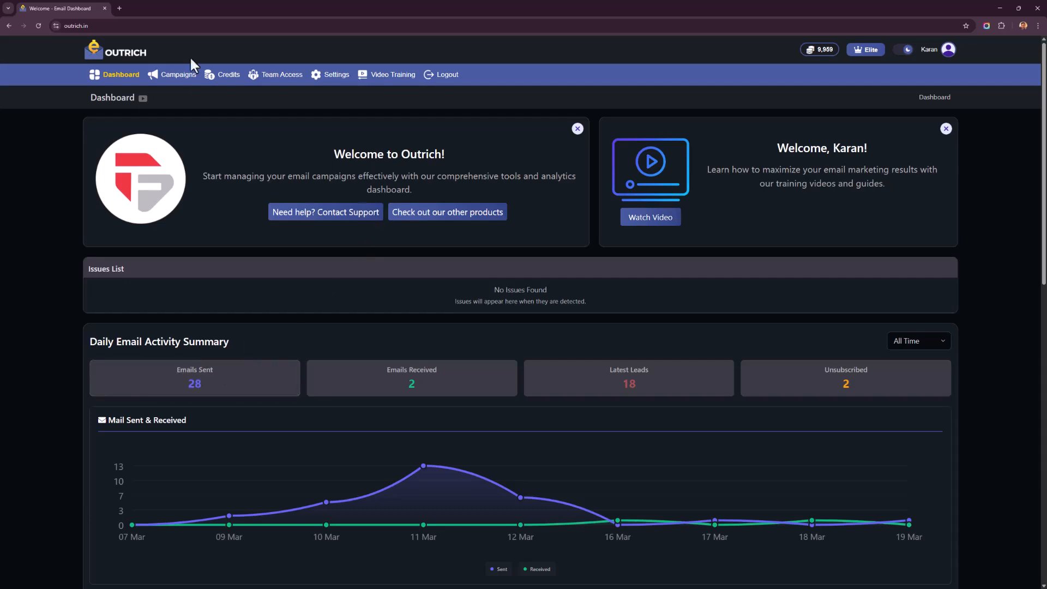
- Open the campaigns list, view the Teknikforce Outreach campaign's basic settings, and return to the list
click(178, 77)
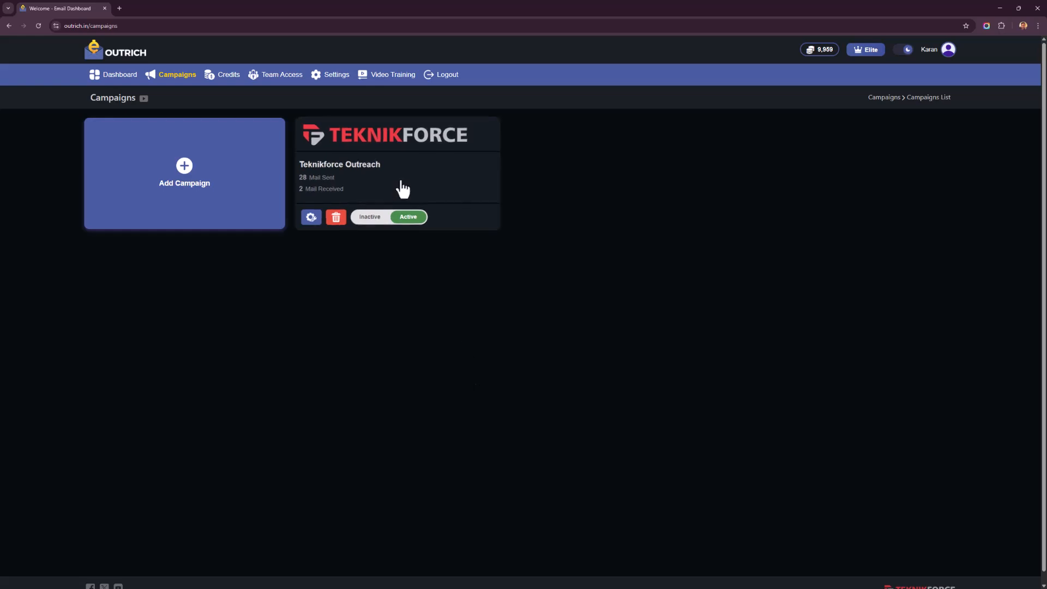
click(309, 218)
right_click(304, 129)
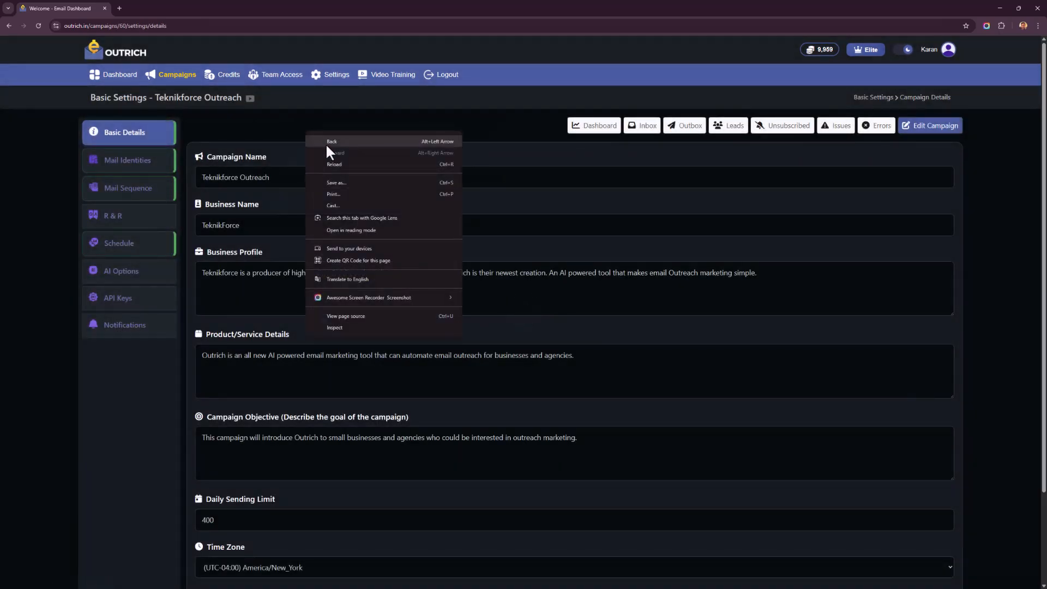
click(326, 143)
- Set the Teknikforce Outreach campaign to Inactive and switch it back to Active
click(392, 223)
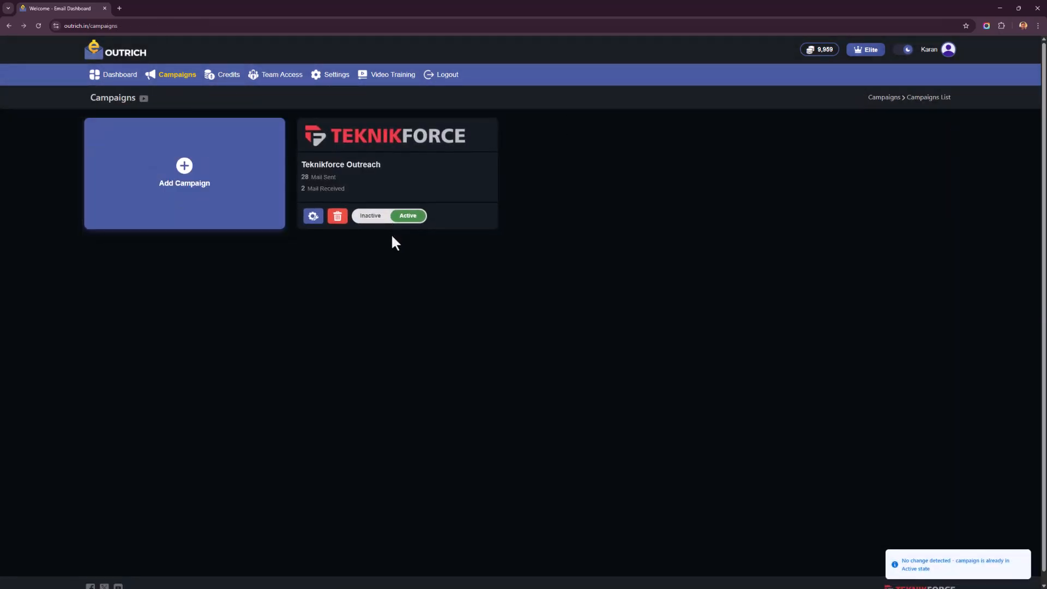
click(369, 219)
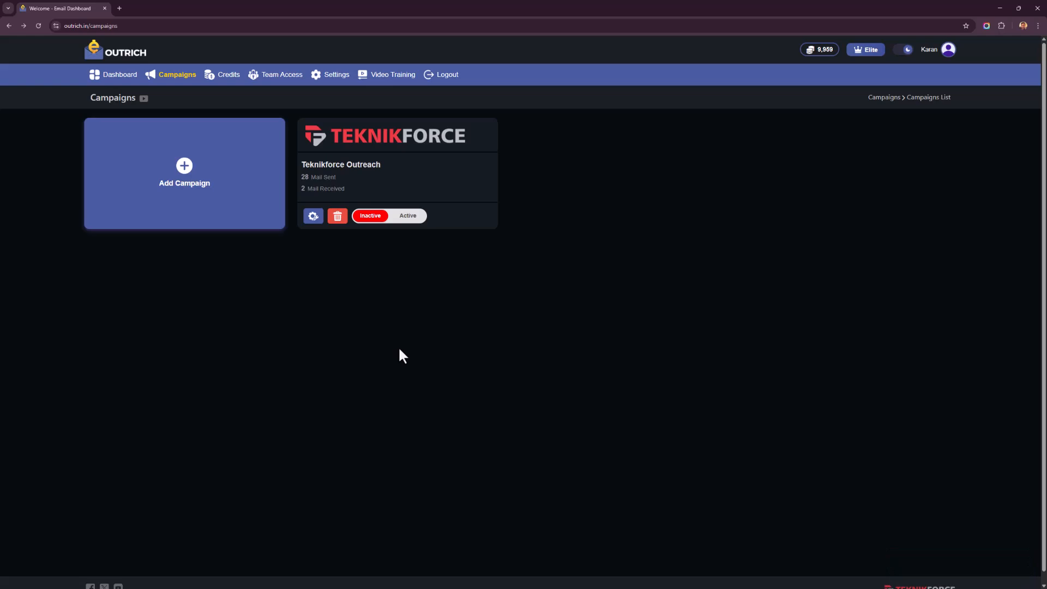
click(402, 216)
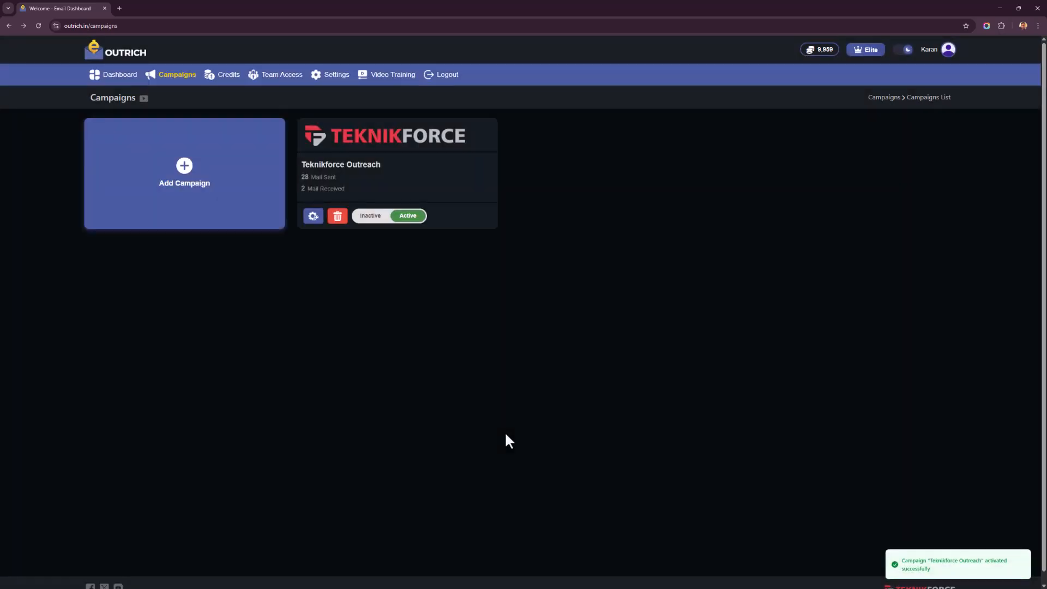
- Open the Teknikforce Outreach campaign's dashboard and examine its activity charts, sent mail and latest leads
click(394, 180)
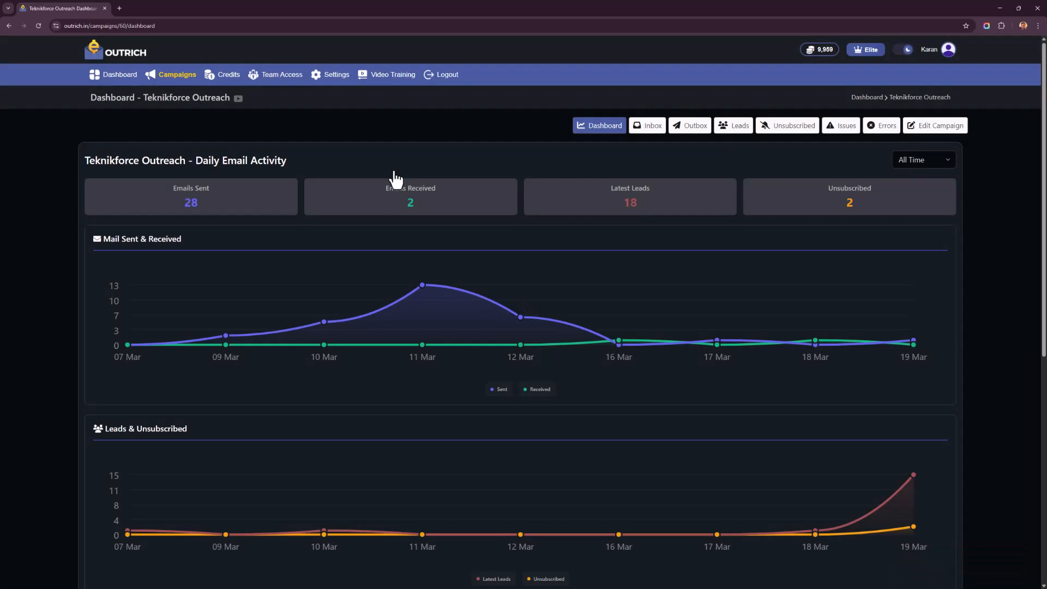
scroll(395, 180, down, 2)
scroll(394, 180, down, 3)
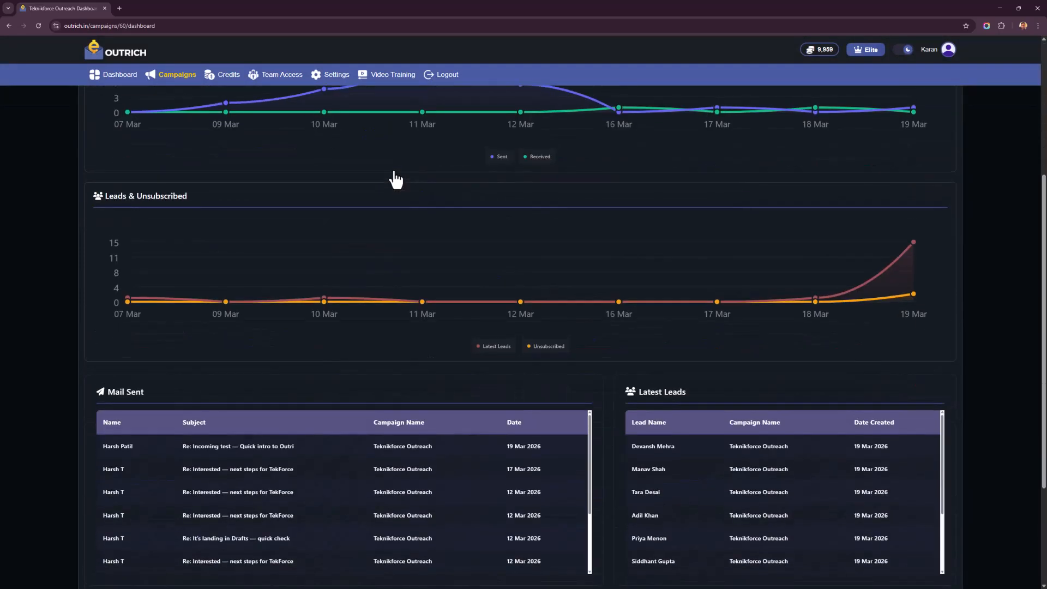